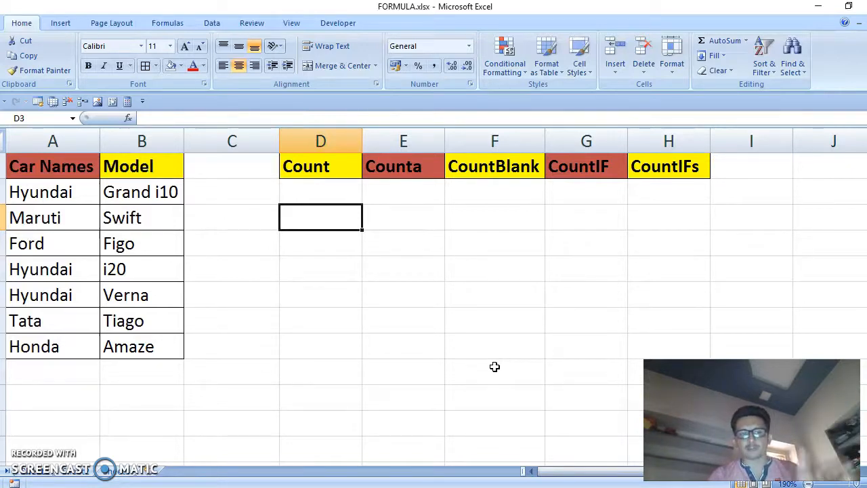
Enter the formula =COUNT(A2:A8) in cell D3 under the Count heading
key(alt+Tab)
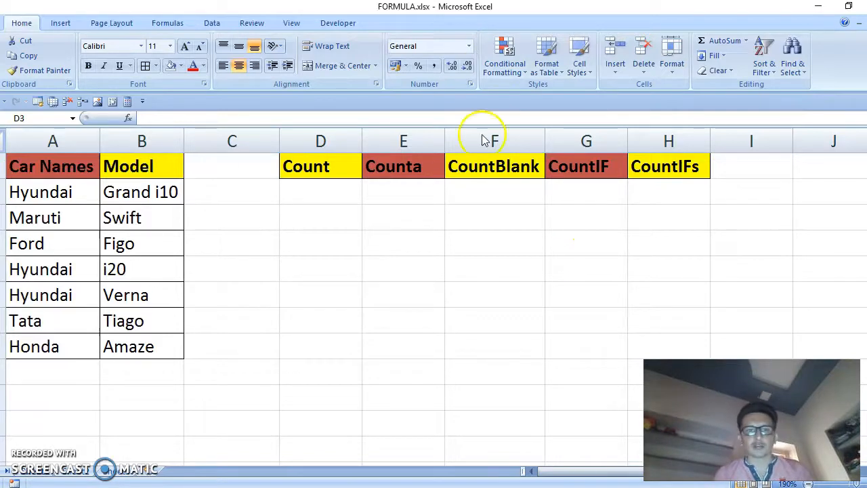
click(324, 214)
text(=count)
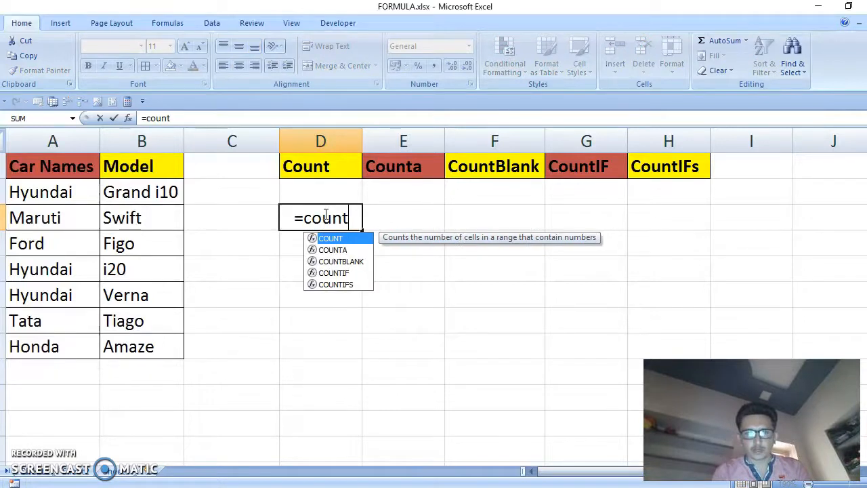
key(Tab)
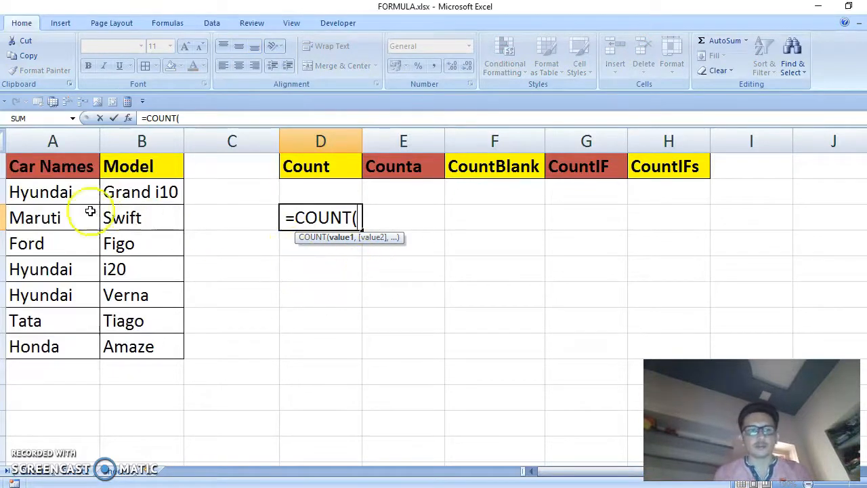
drag(69, 190, 79, 352)
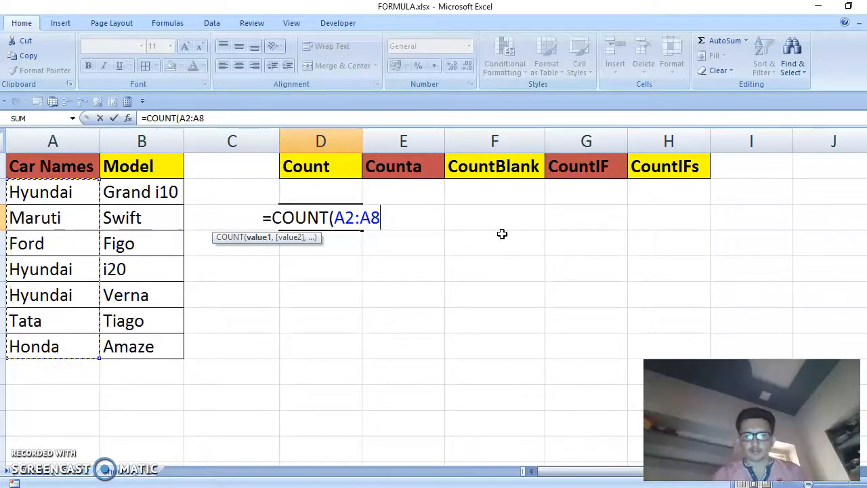
text())
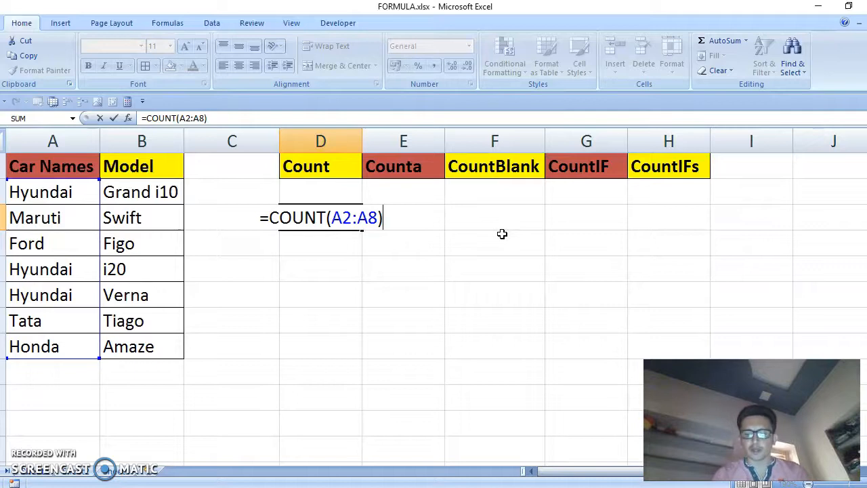
key(Return)
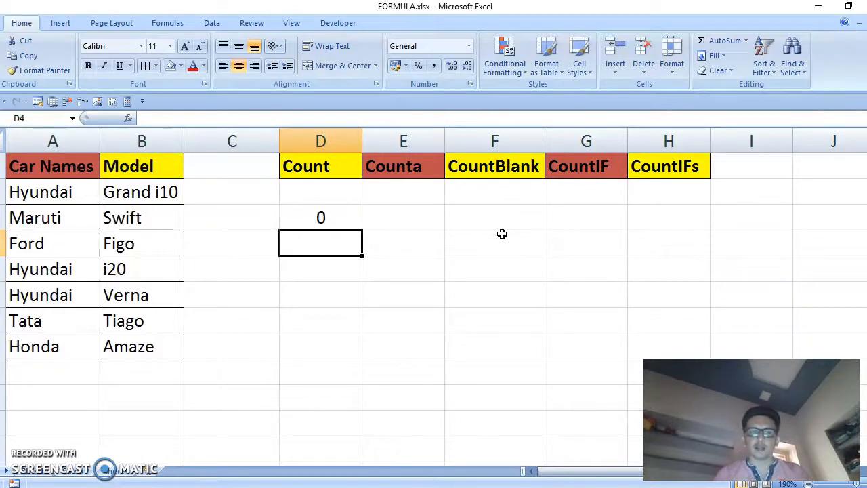
Temporarily replace the car names in A3 and A4 with the numbers 12 and 2, then undo both entries
click(78, 218)
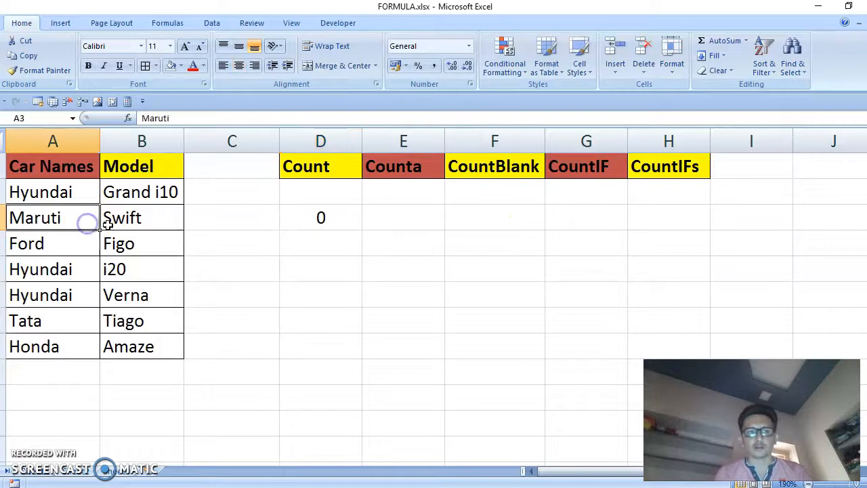
text(1)
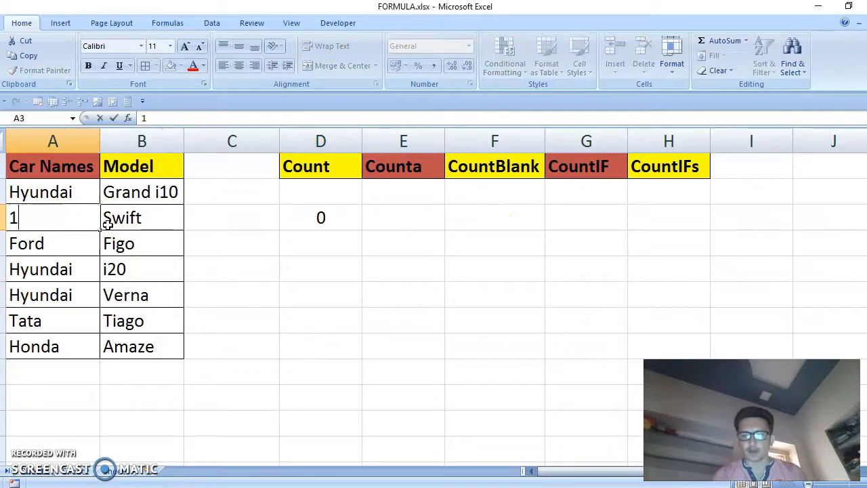
text(2)
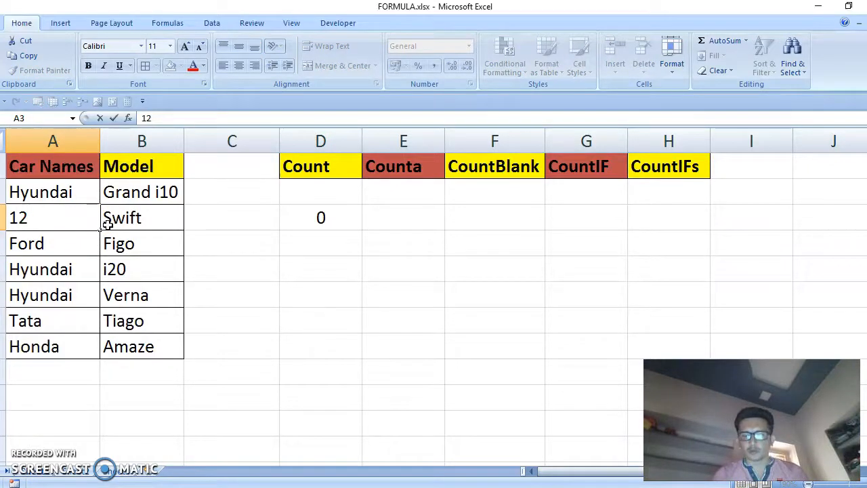
key(Return)
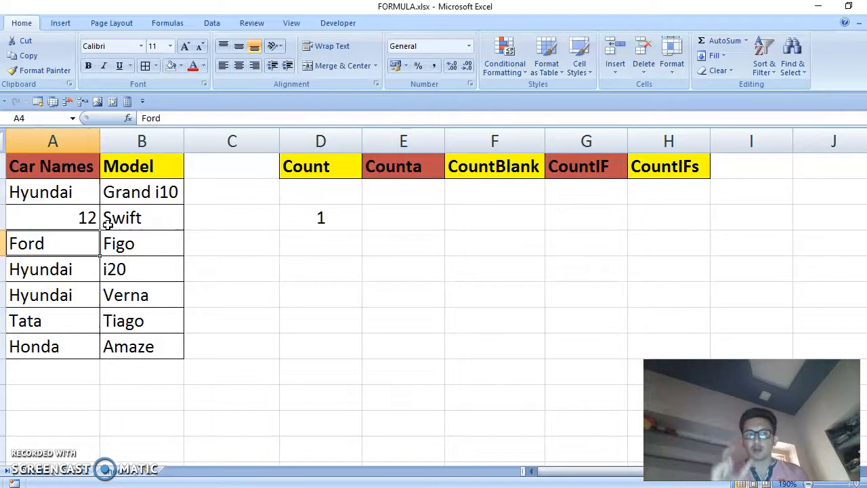
text(2)
key(Return)
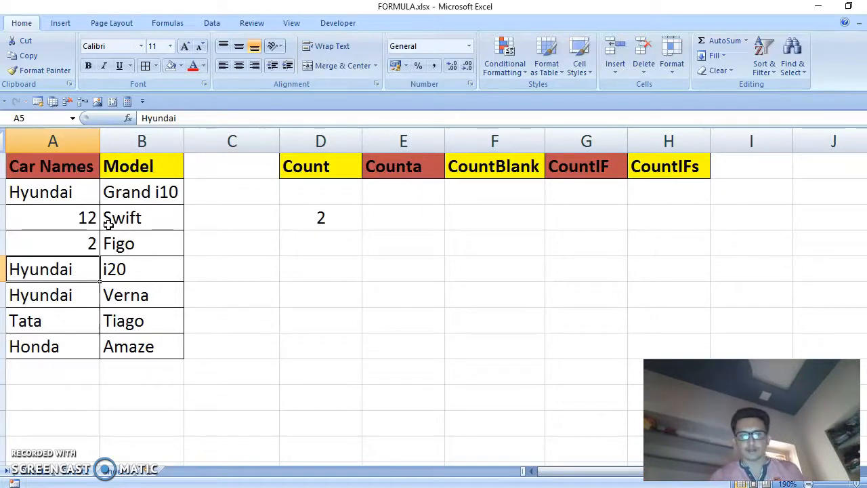
key(ctrl+z)
key(ctrl+z)
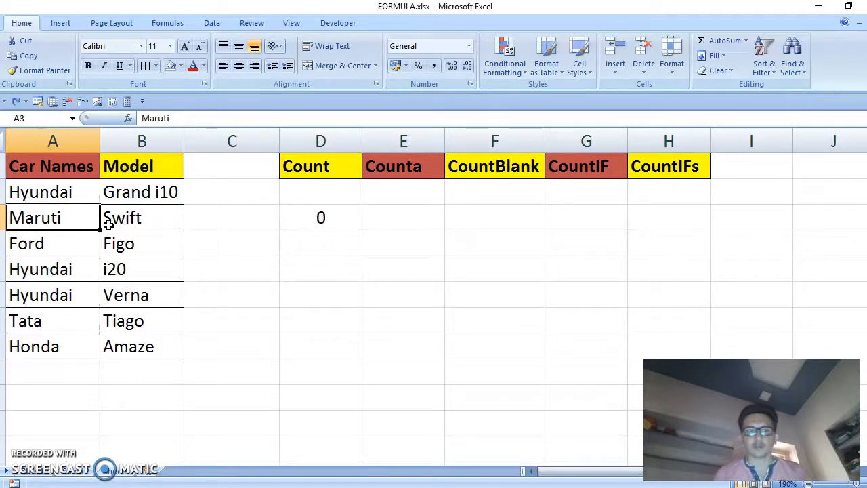
Enter the formula =COUNT(A2:A8,B2:B8) in cell D4 to count both columns
click(325, 241)
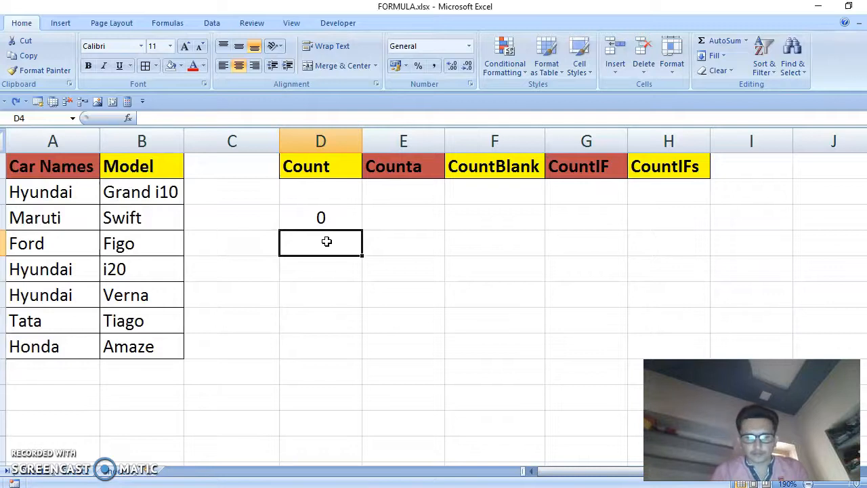
text(=count)
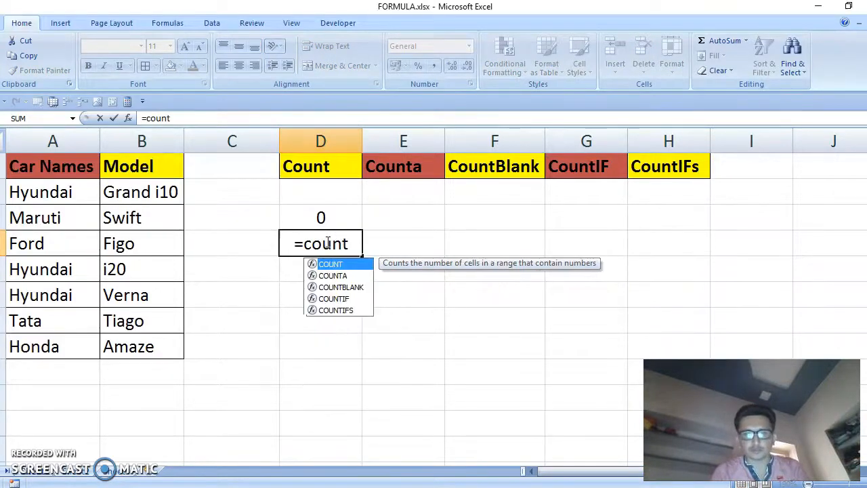
key(Tab)
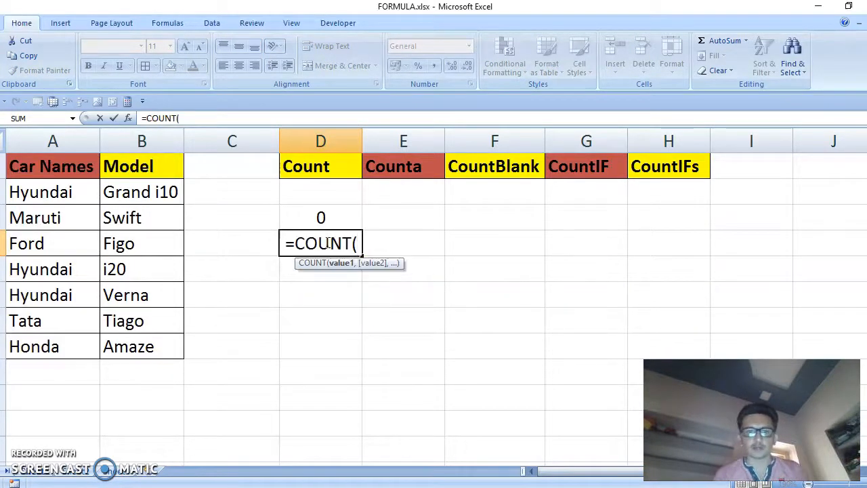
drag(64, 193, 73, 342)
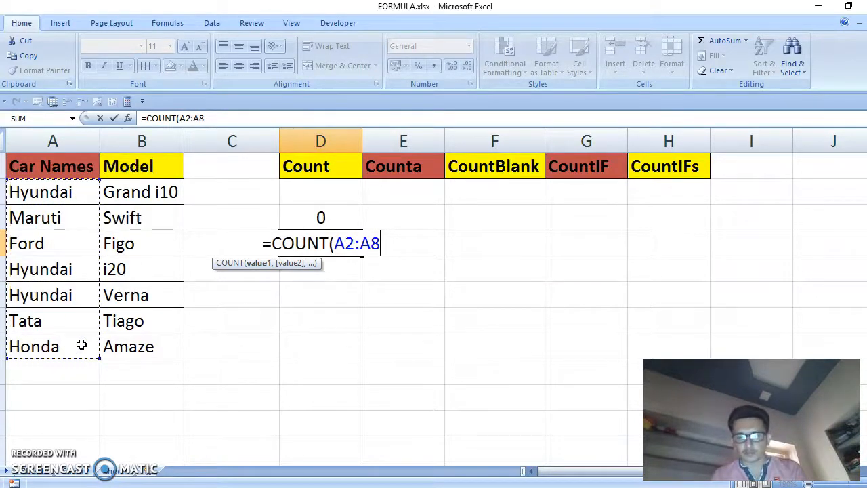
text(,)
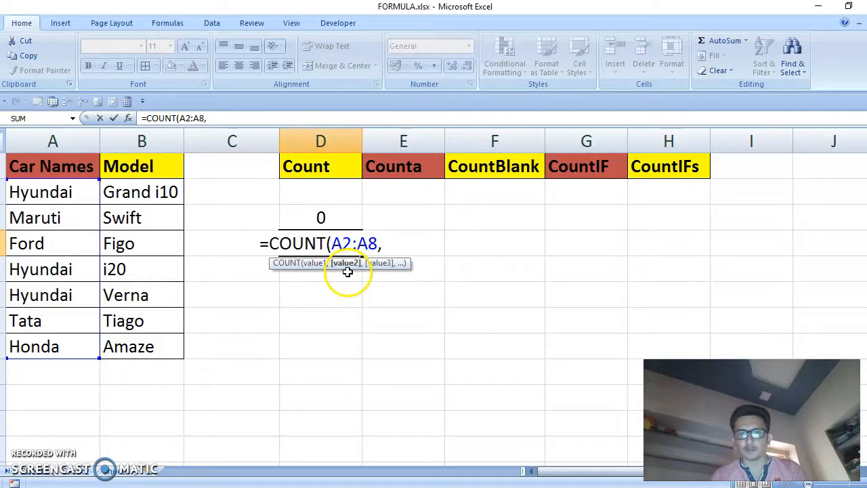
drag(132, 189, 131, 346)
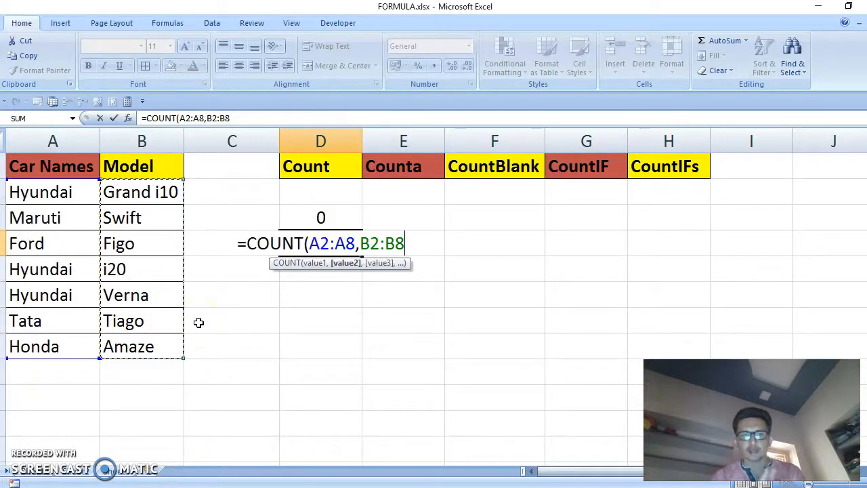
text())
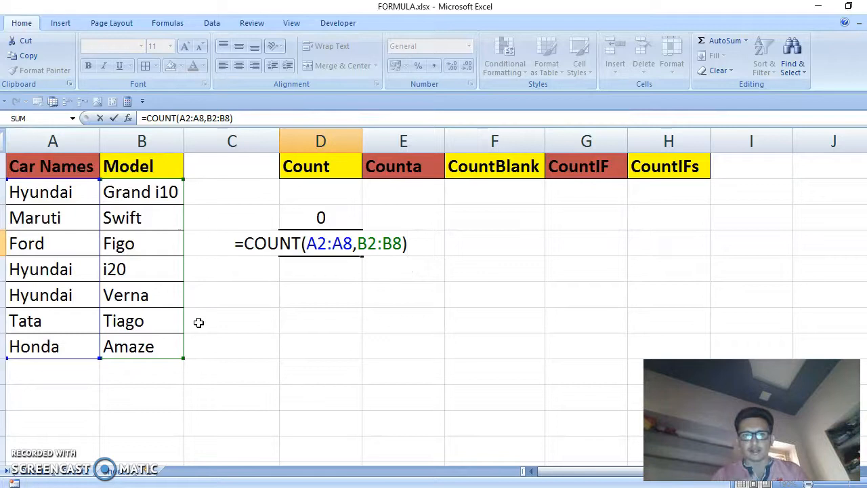
key(Return)
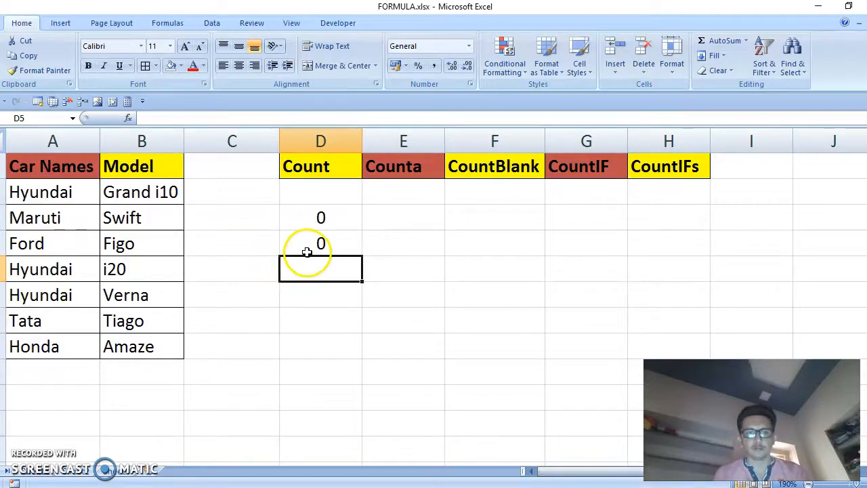
Temporarily enter 1 in cells B4 and A6, then undo both entries
click(153, 242)
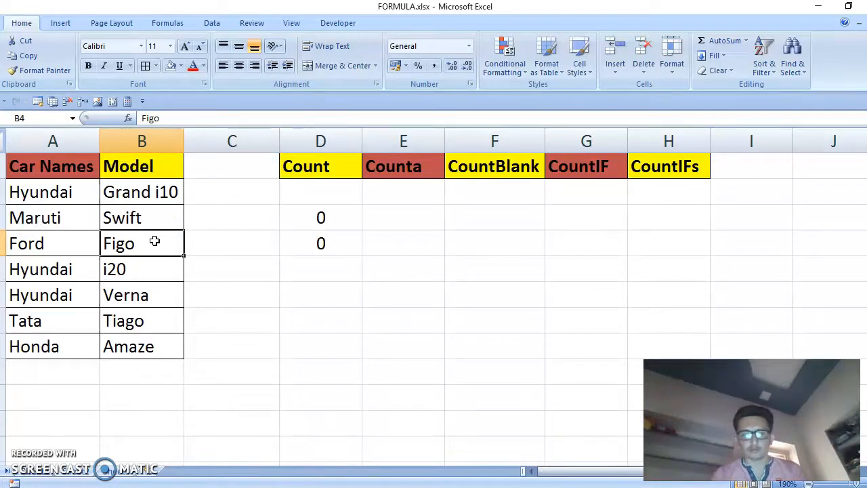
text(1)
key(Return)
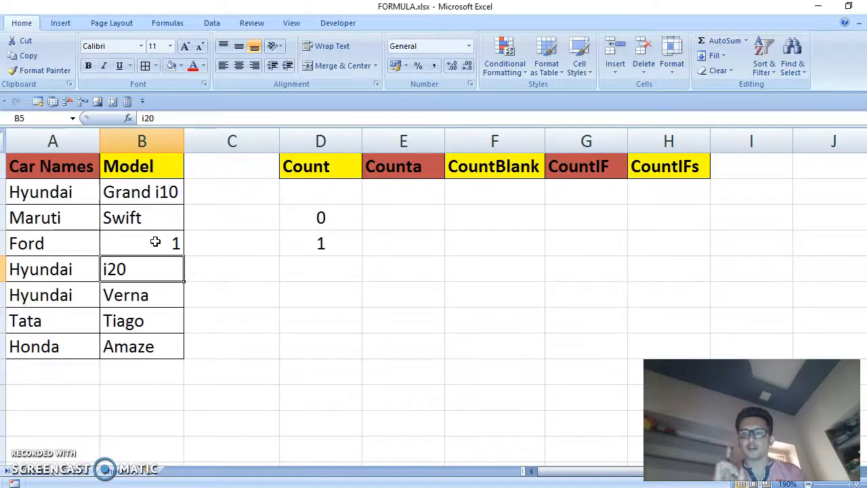
click(63, 290)
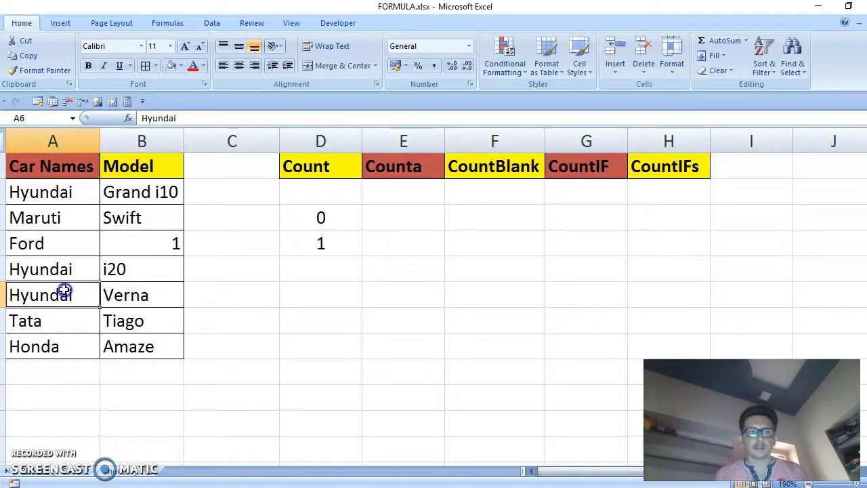
text(1)
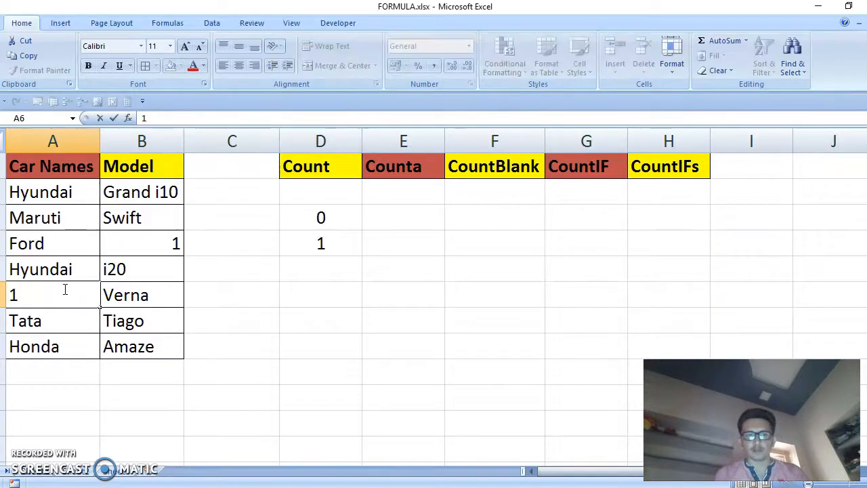
key(Return)
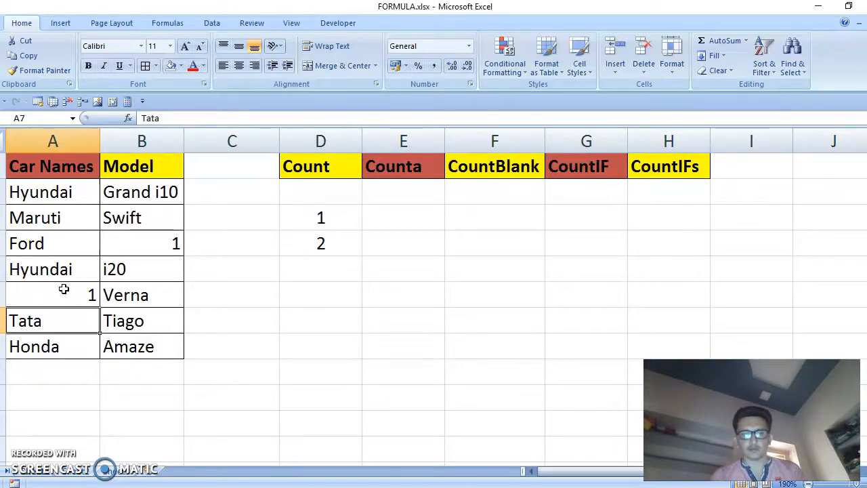
key(ctrl+z)
key(ctrl+z)
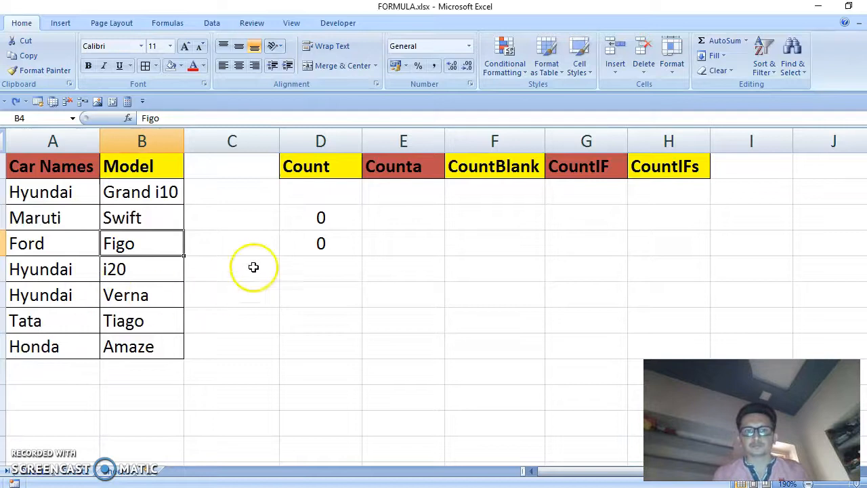
Enter the formula =COUNTA(A2:A8) in cell E3 under the Counta heading
click(394, 236)
click(395, 217)
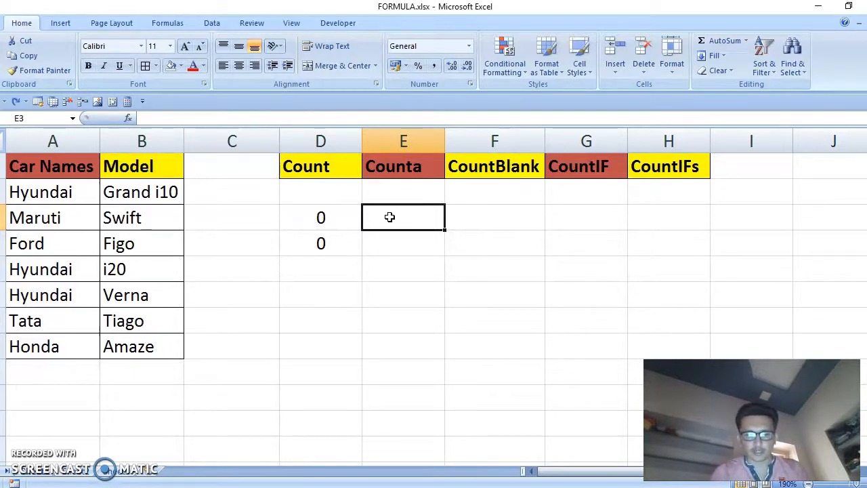
text(=count)
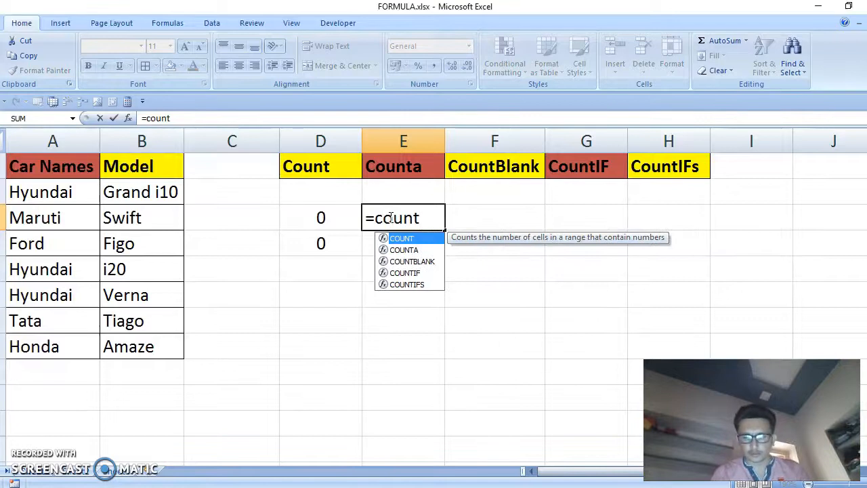
key(Down)
key(Tab)
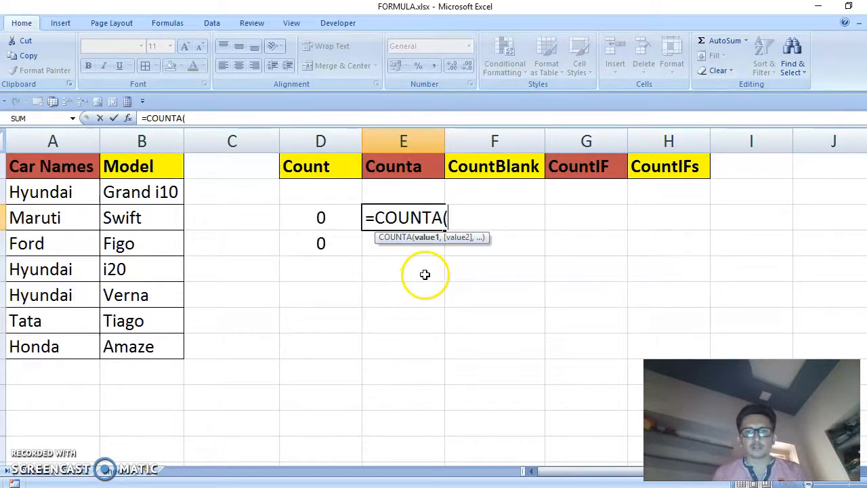
drag(27, 193, 64, 345)
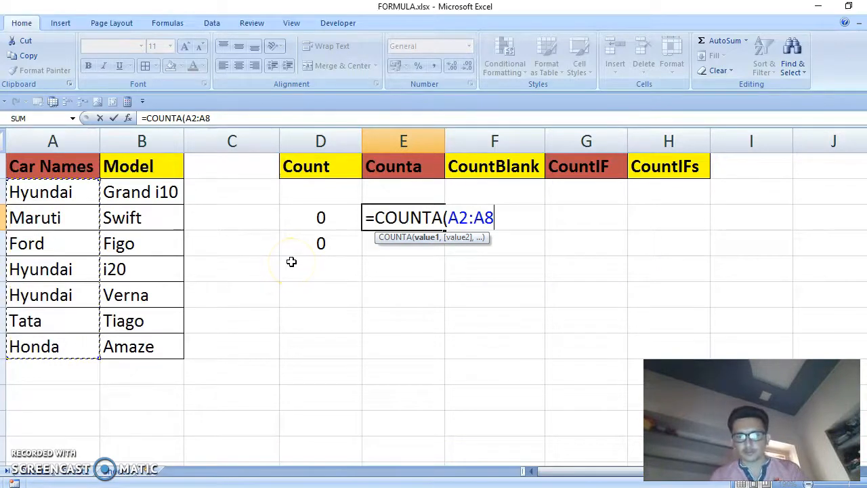
text())
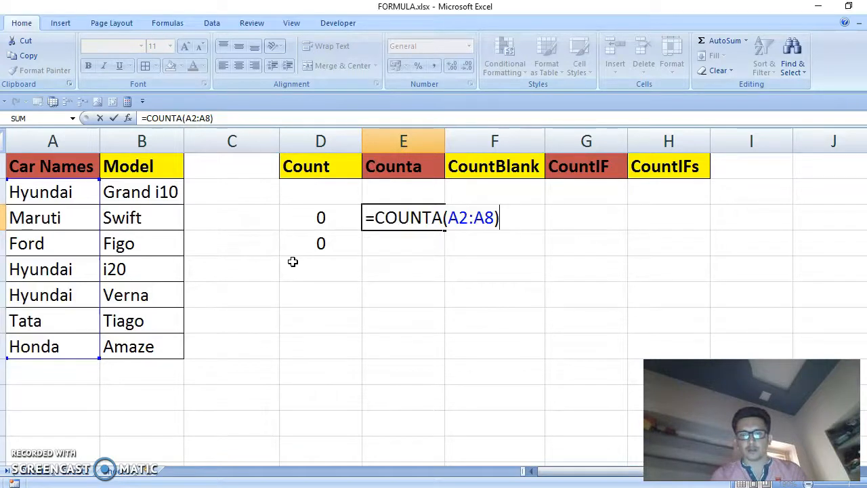
key(Return)
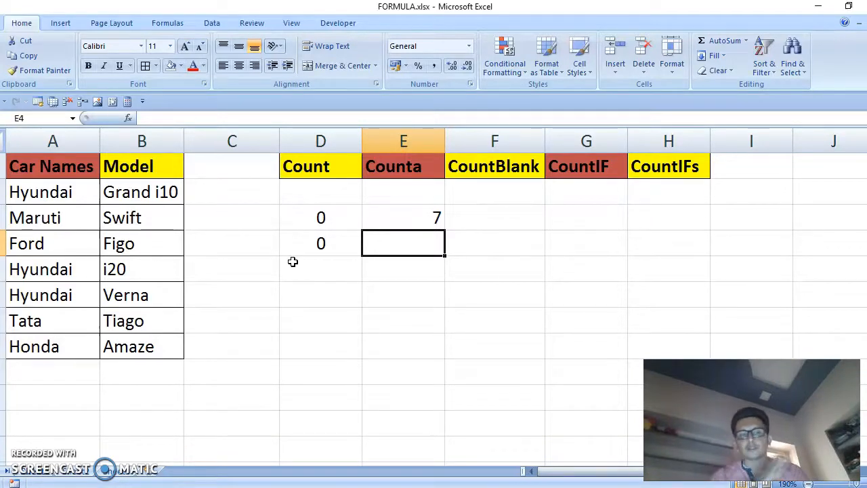
Clear the car name from cell A3
click(423, 231)
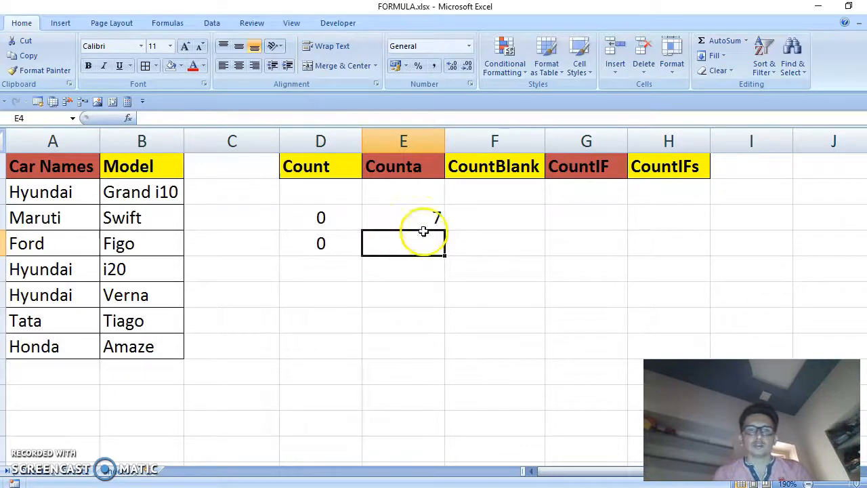
click(420, 223)
click(74, 216)
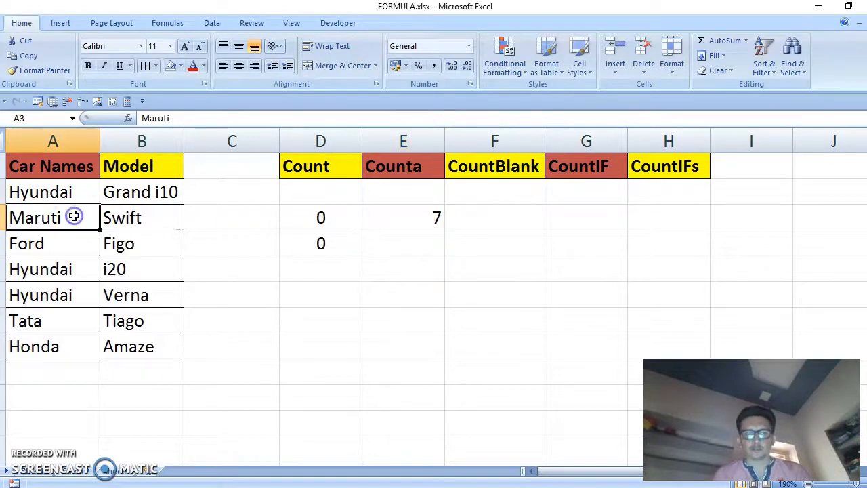
key(Delete)
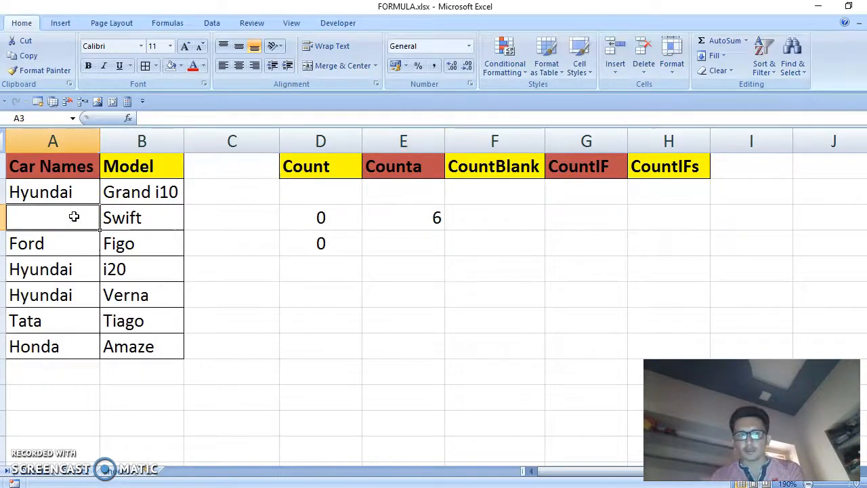
Clear the model from cell B3, then undo the deletion
click(415, 219)
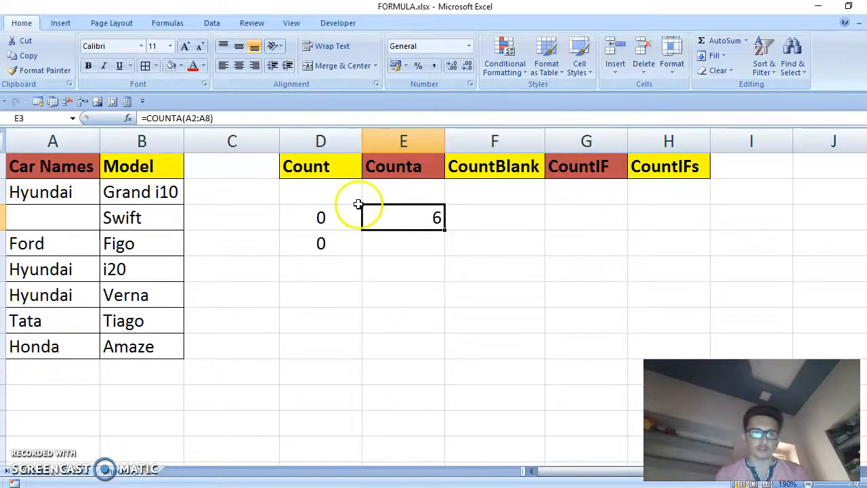
click(85, 217)
click(119, 221)
key(Delete)
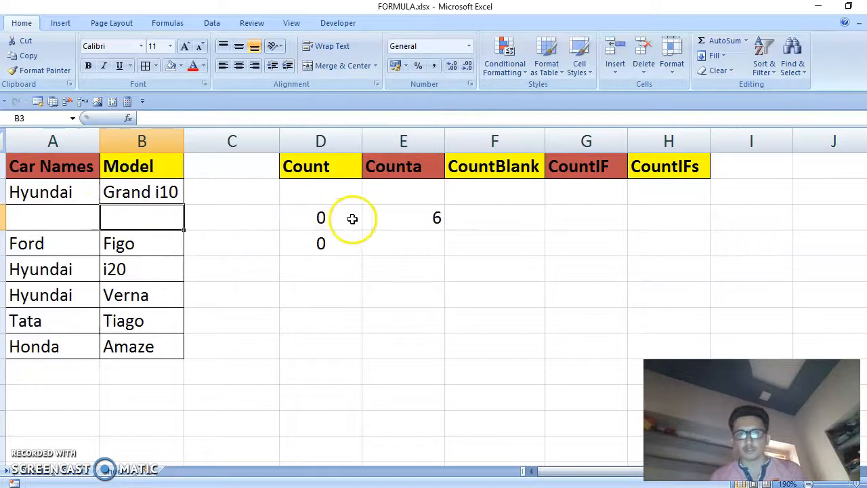
click(392, 219)
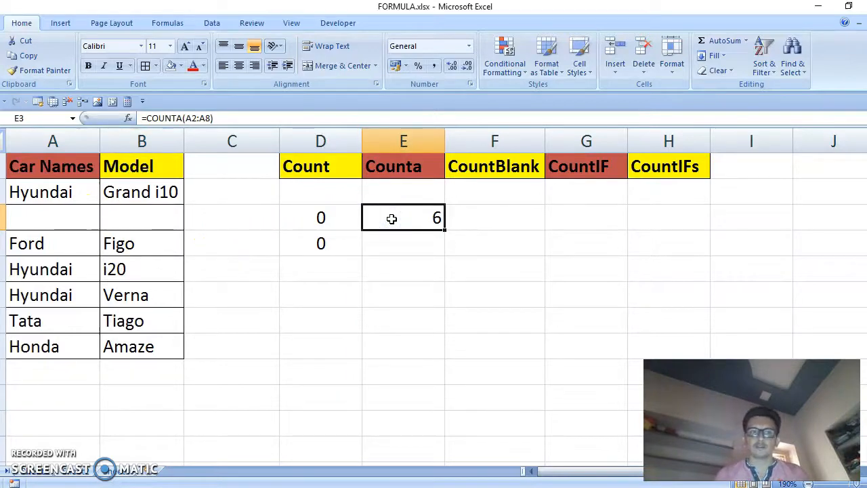
key(ctrl+z)
Clear the car name from cell A4
click(76, 222)
click(70, 241)
key(Delete)
click(79, 271)
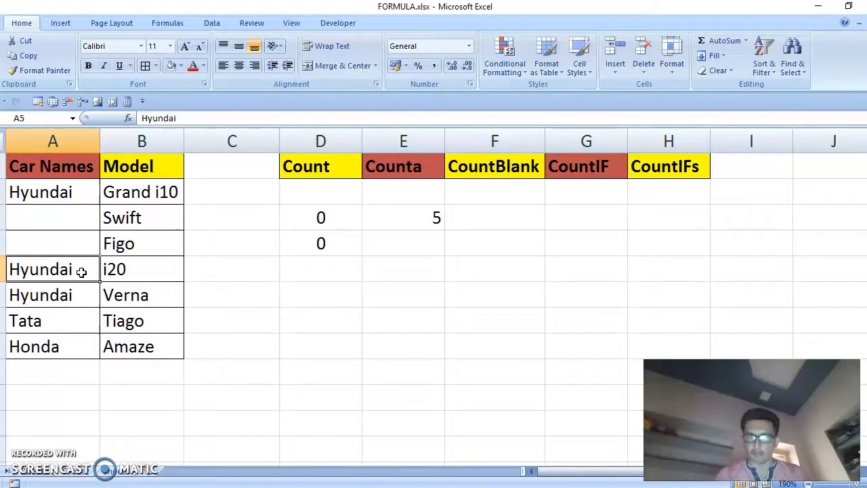
Enter Maruti in cell A3 and Ford in cell A4
click(56, 215)
text(Maruti)
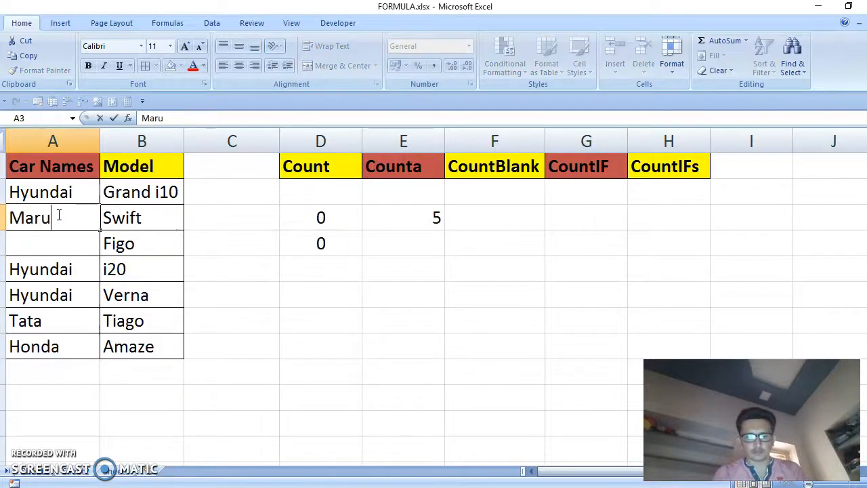
key(Return)
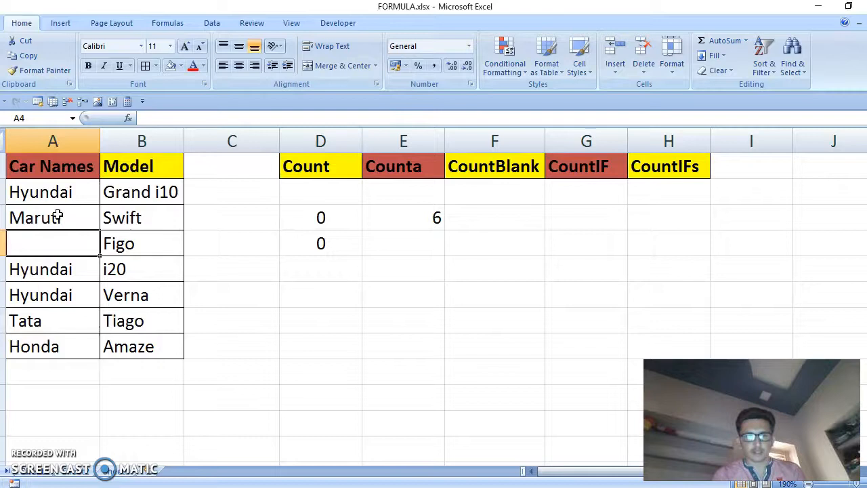
text(Ford)
key(Return)
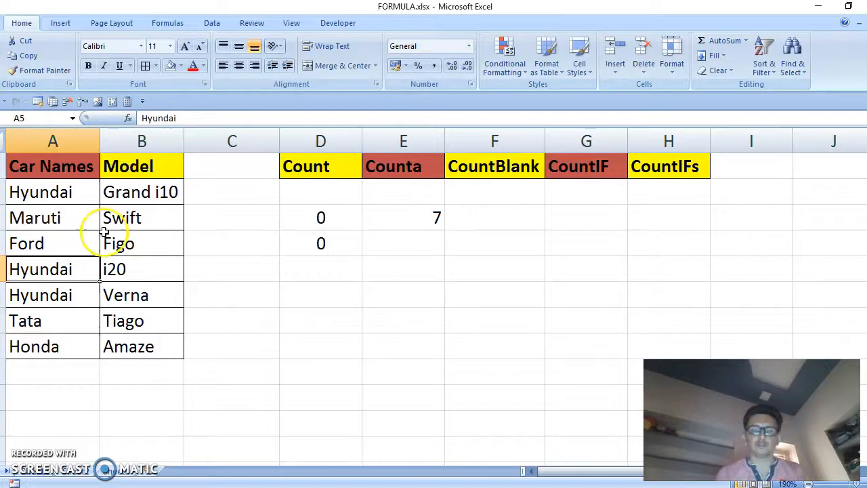
Enter the formula =COUNTA(A2:A8,B2:B8) in cell E4 to count both columns
click(387, 235)
text(=)
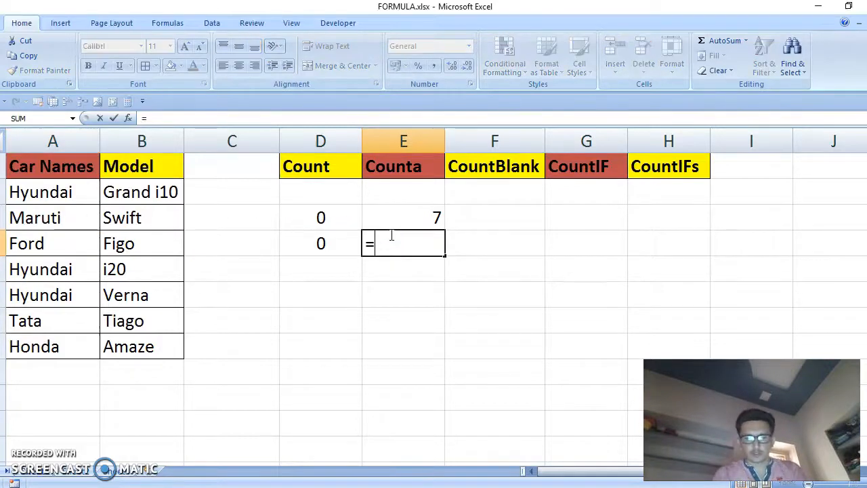
text(counta)
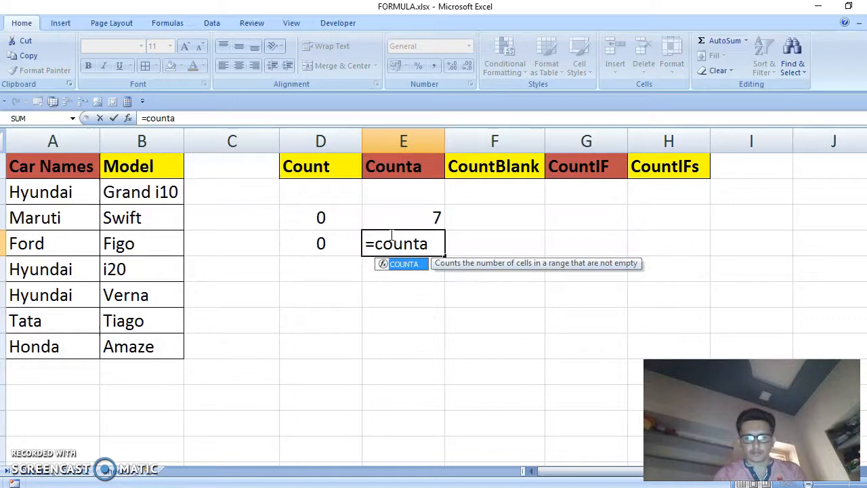
key(Tab)
click(57, 193)
drag(57, 193, 100, 348)
text(,)
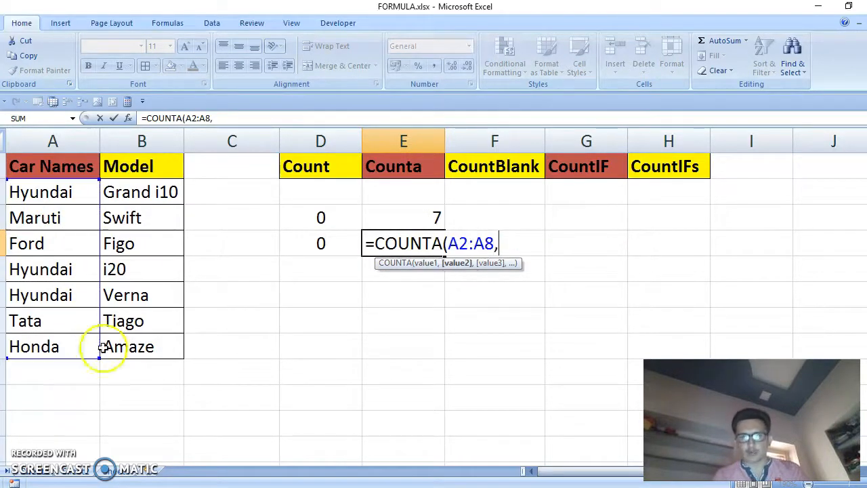
drag(165, 194, 160, 358)
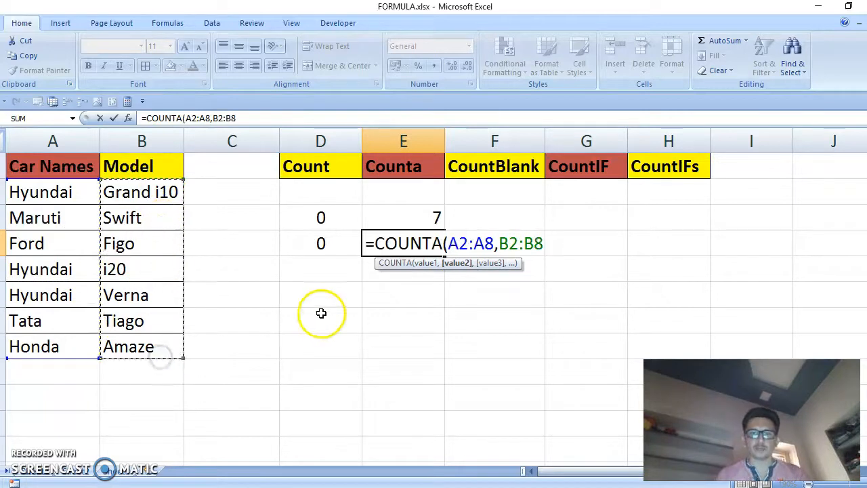
click(505, 241)
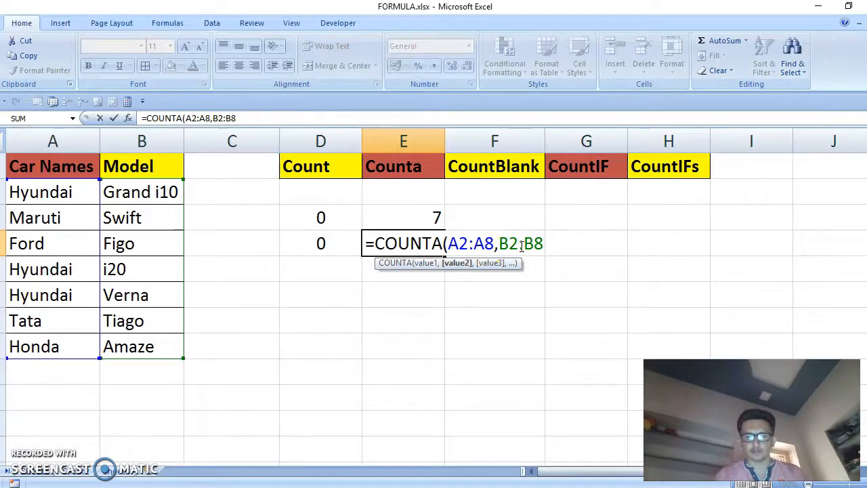
click(584, 239)
double_click(438, 244)
click(548, 243)
key(Return)
Clear the model from cell B4, then undo the deletion
click(420, 247)
click(122, 245)
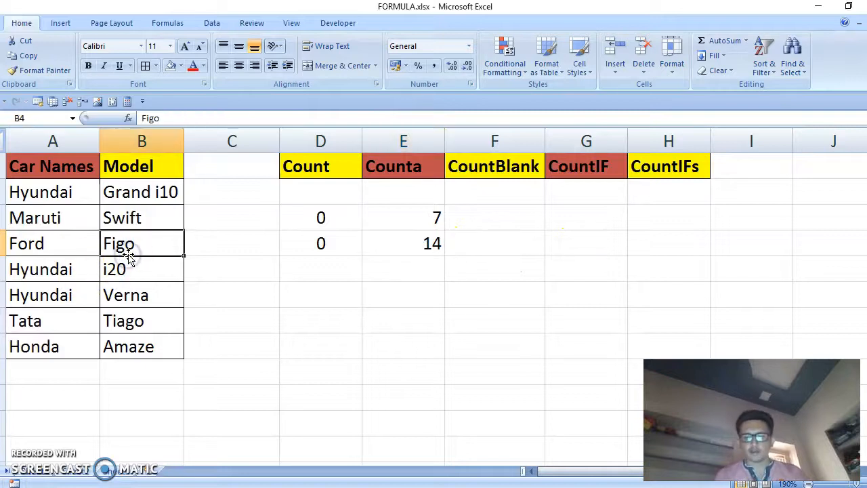
key(Delete)
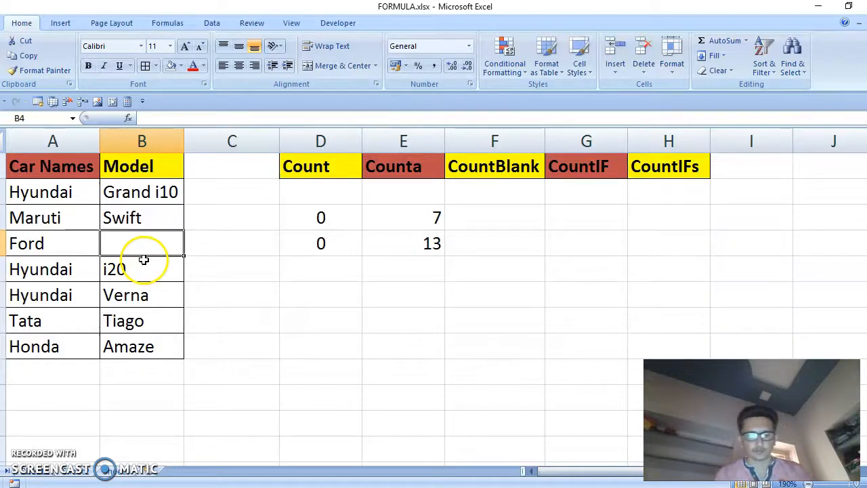
key(ctrl+z)
Enter the formula =COUNTBLANK(A2:B8) in cell F3 under the CountBlank heading
click(499, 223)
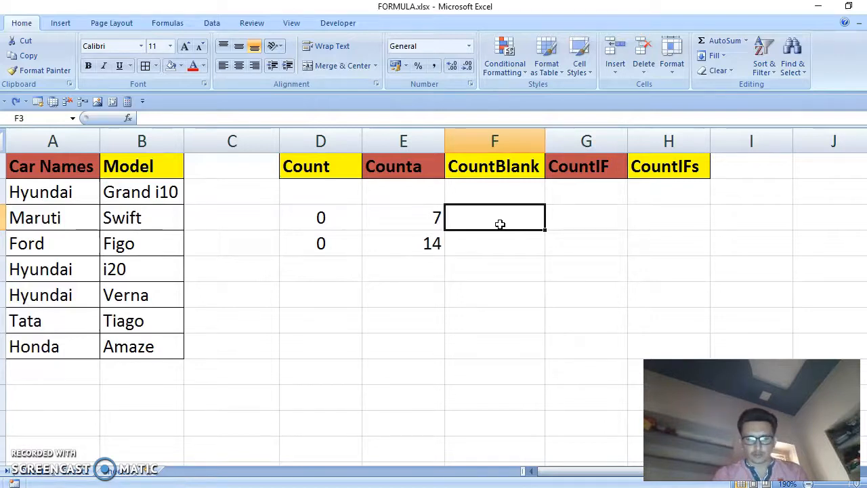
text(=coun)
key(Down)
key(Down)
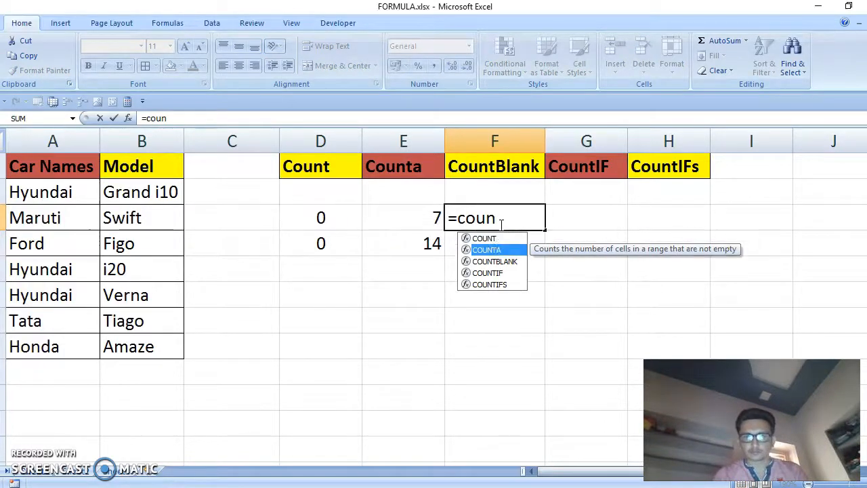
key(Tab)
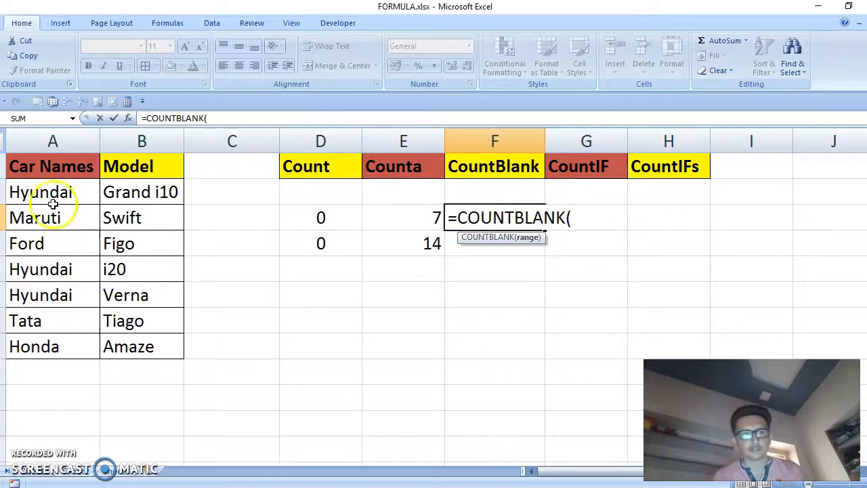
drag(53, 203, 153, 345)
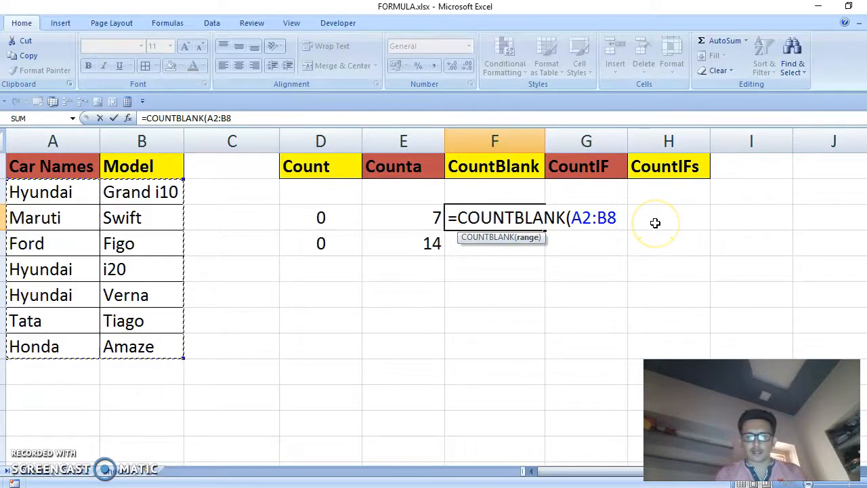
text())
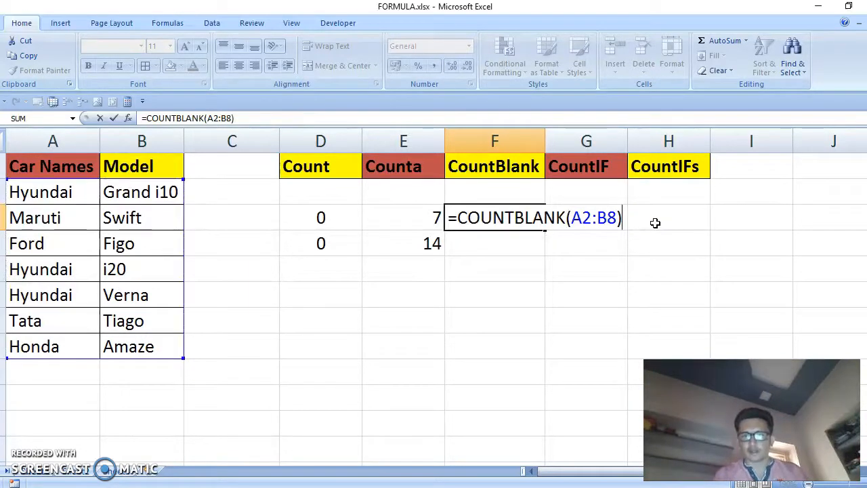
key(Return)
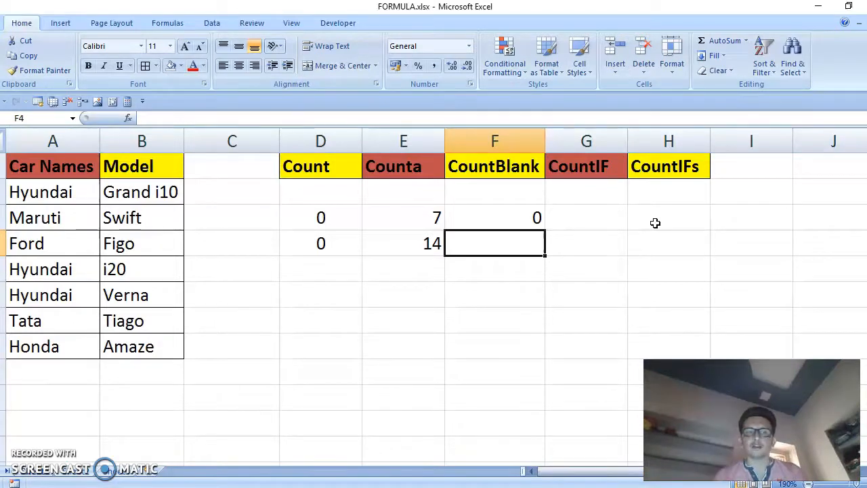
Clear the models in cells B4 through B8, then undo the deletions
click(152, 240)
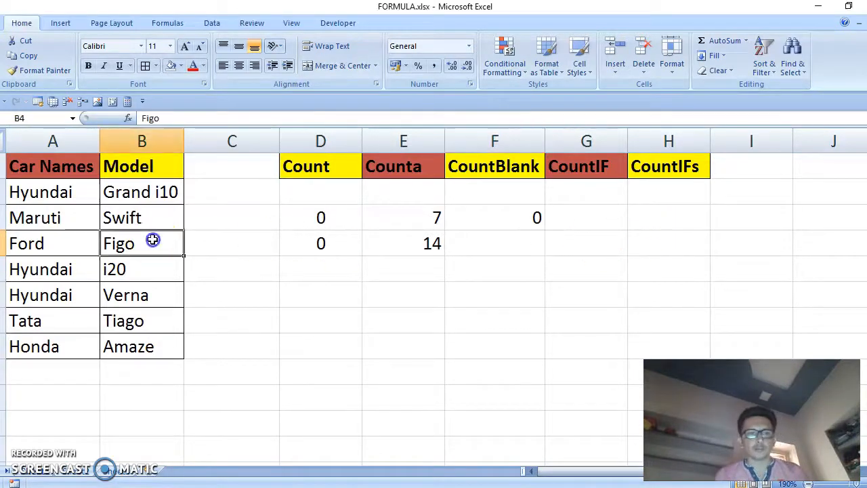
key(Delete)
click(161, 330)
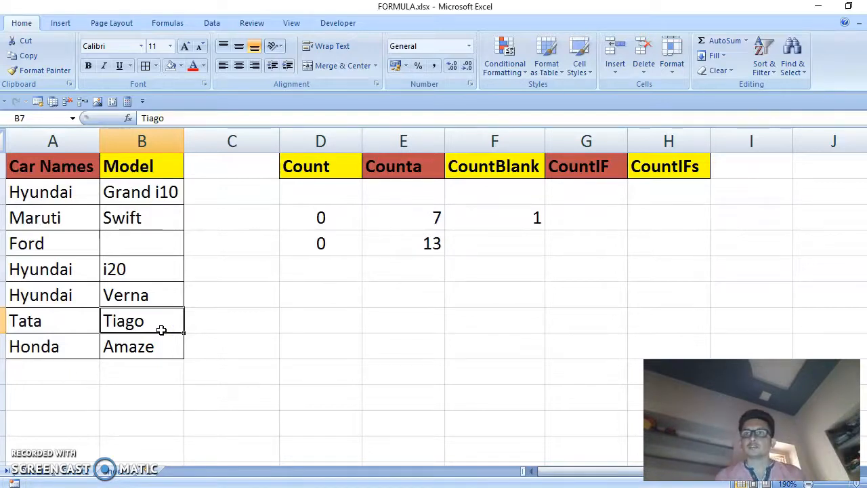
drag(139, 271, 151, 341)
key(Delete)
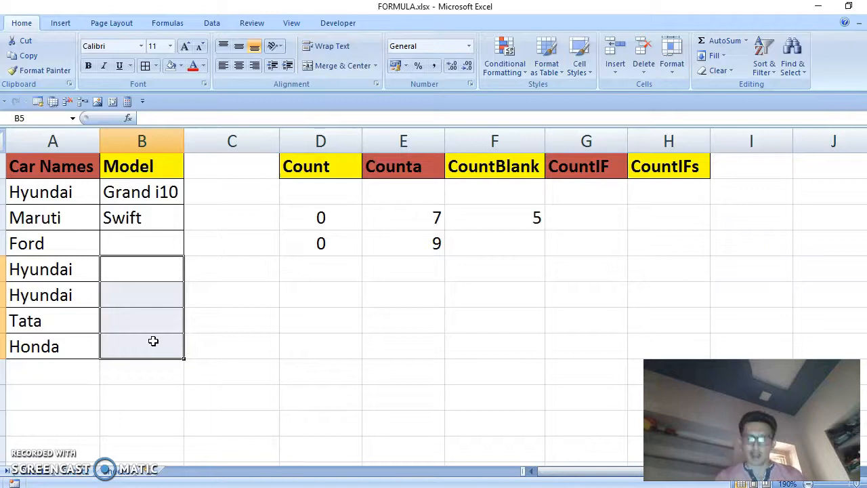
key(ctrl+z)
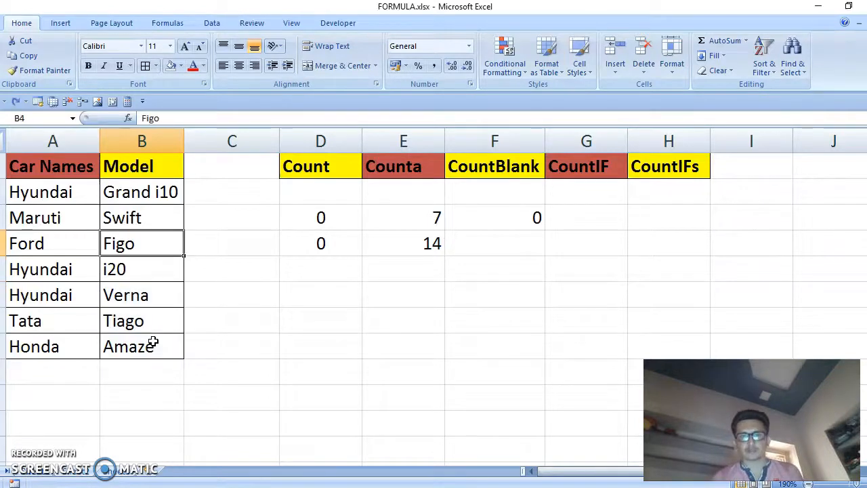
Begin a COUNTIF formula in cell G3 under the CountIF heading, using the range A2:A8
click(526, 221)
click(602, 218)
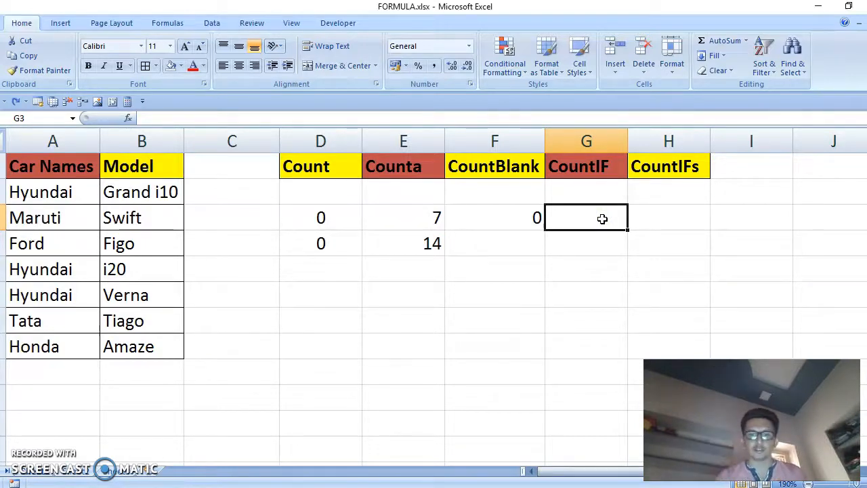
text(=)
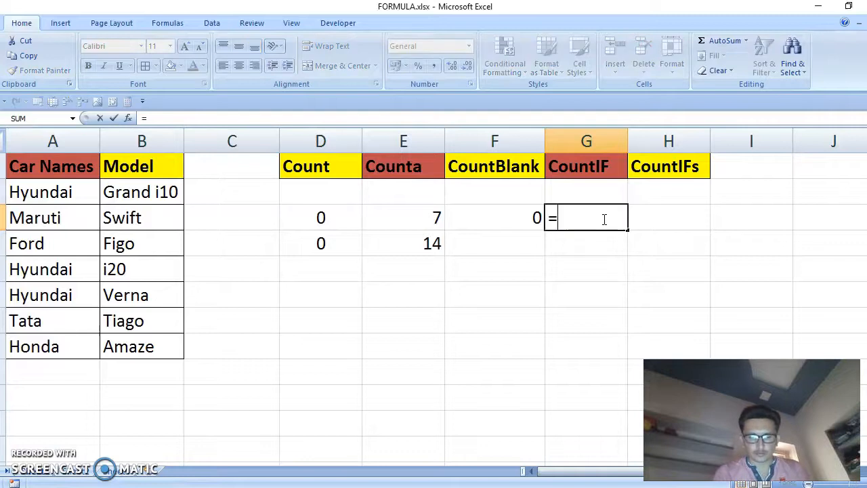
text(coun)
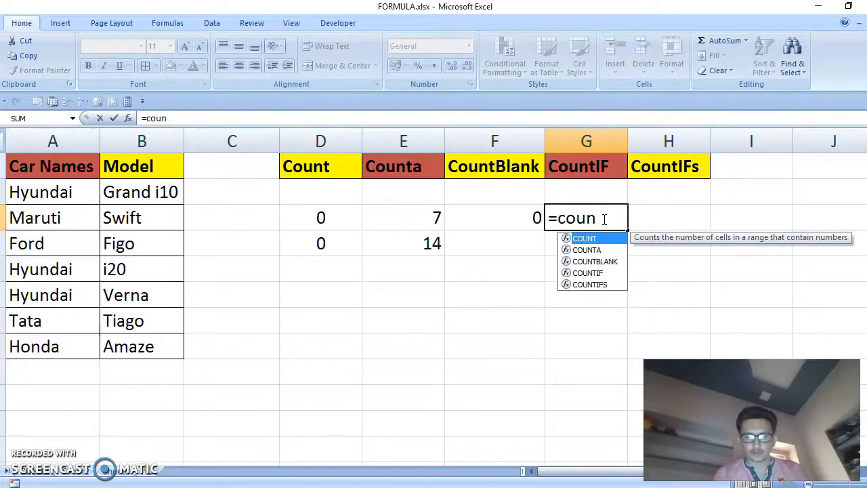
text(t)
key(Down)
key(Down)
key(Down)
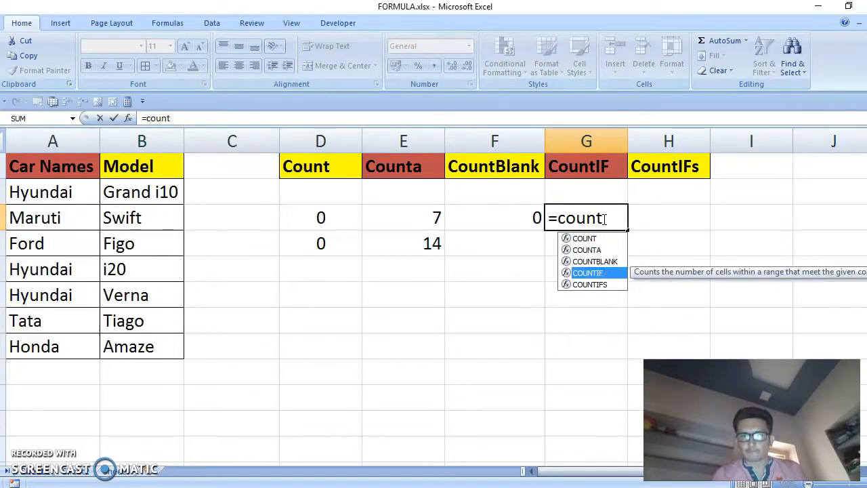
key(Tab)
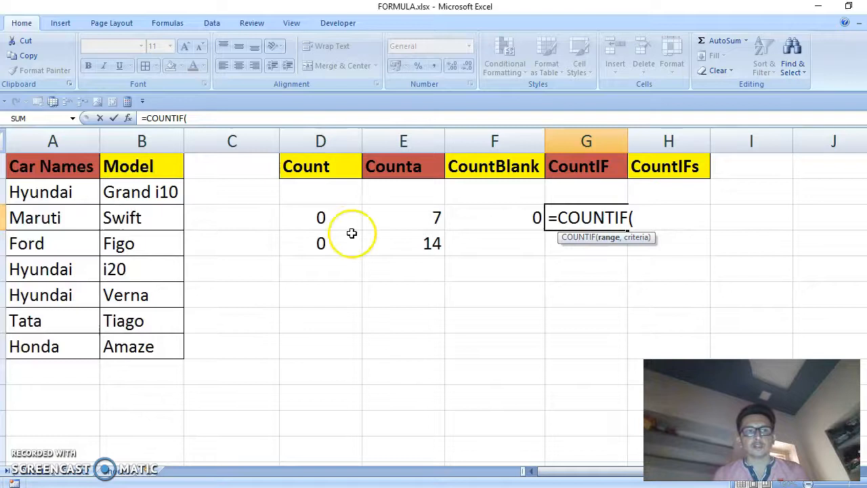
drag(58, 196, 57, 348)
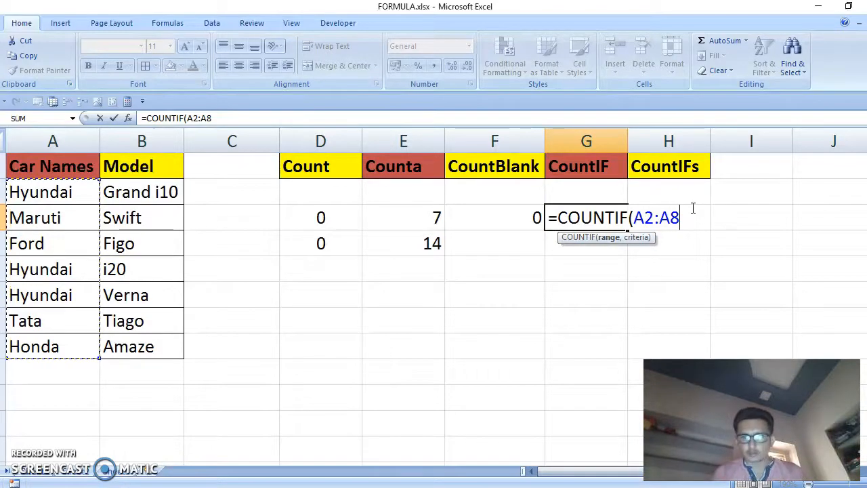
Complete the formula as =COUNTIF(A2:A8,"Hyundai") and center-align the result in G3
text(,)
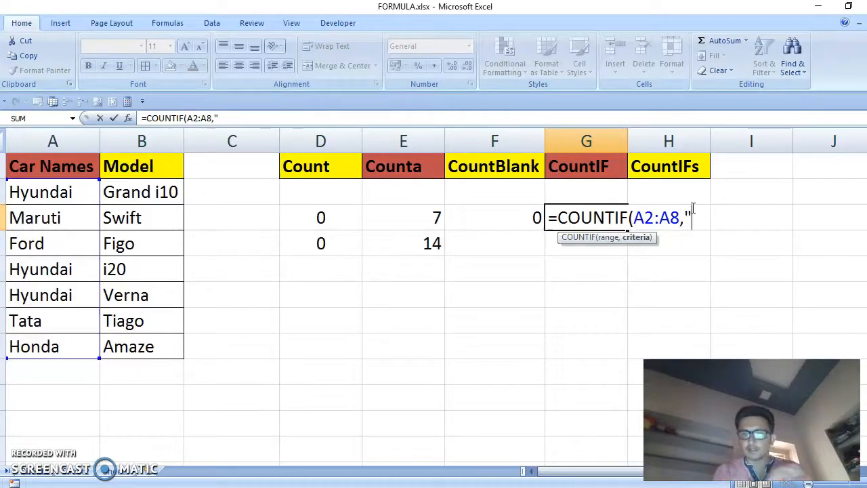
text(Hyundai")
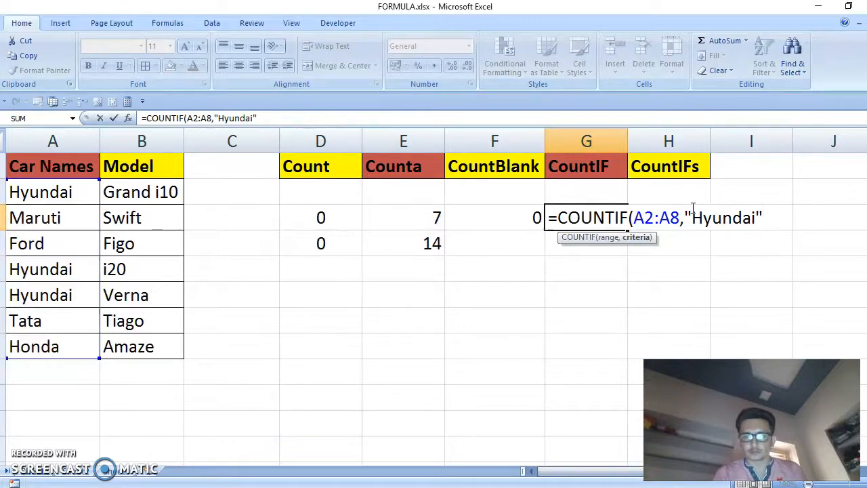
text())
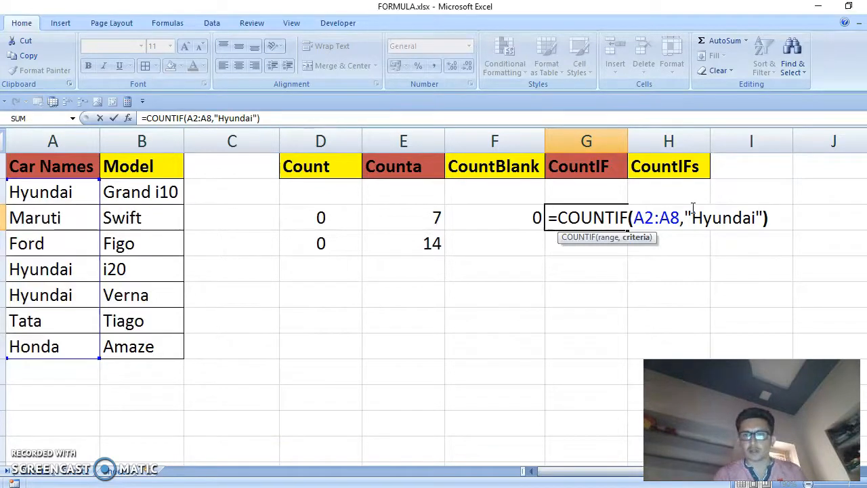
click(668, 217)
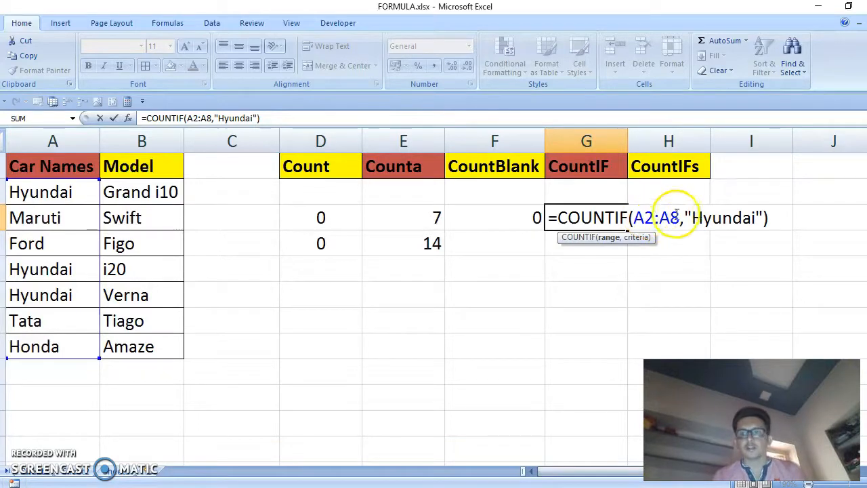
click(702, 217)
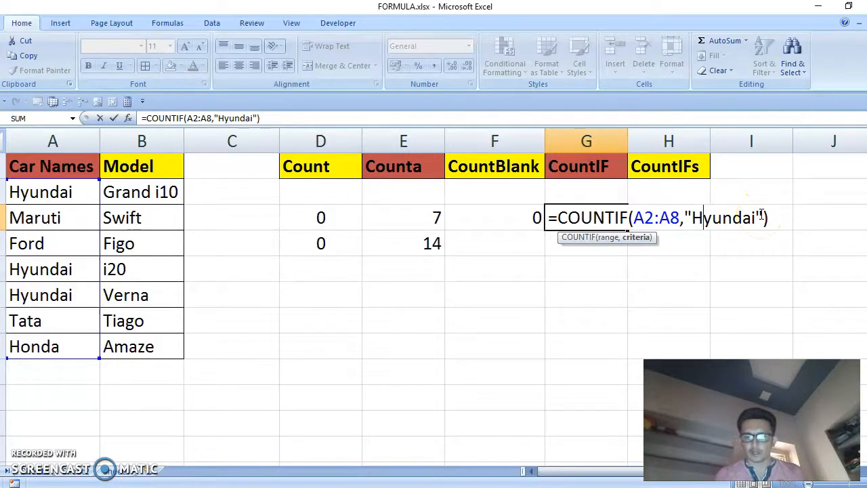
key(Return)
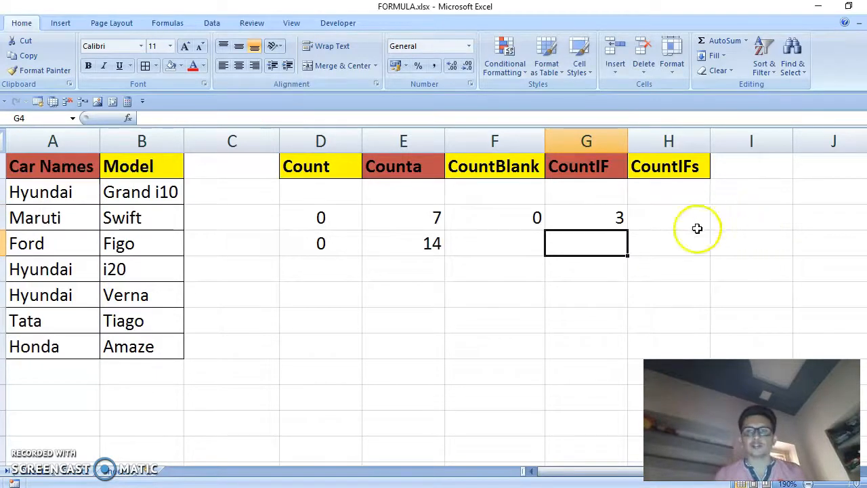
click(603, 216)
click(238, 65)
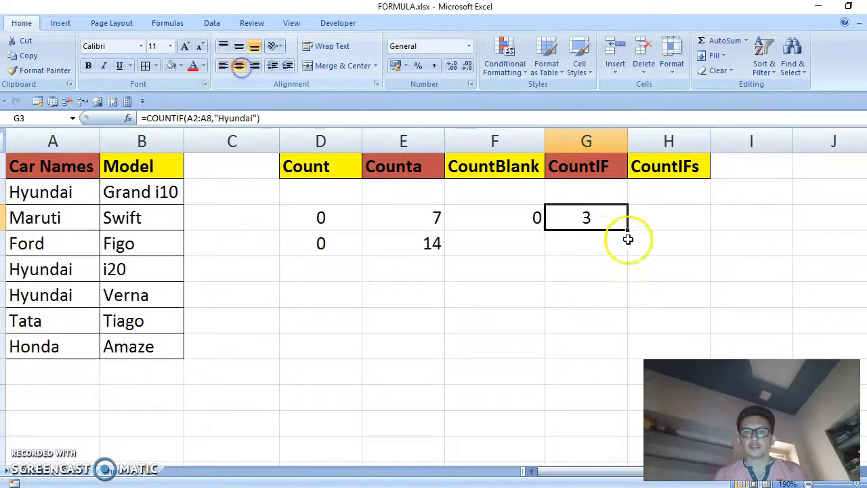
Clear the Hyundai entry in cell A5, then undo the deletion
click(61, 196)
ctrl+click(80, 270)
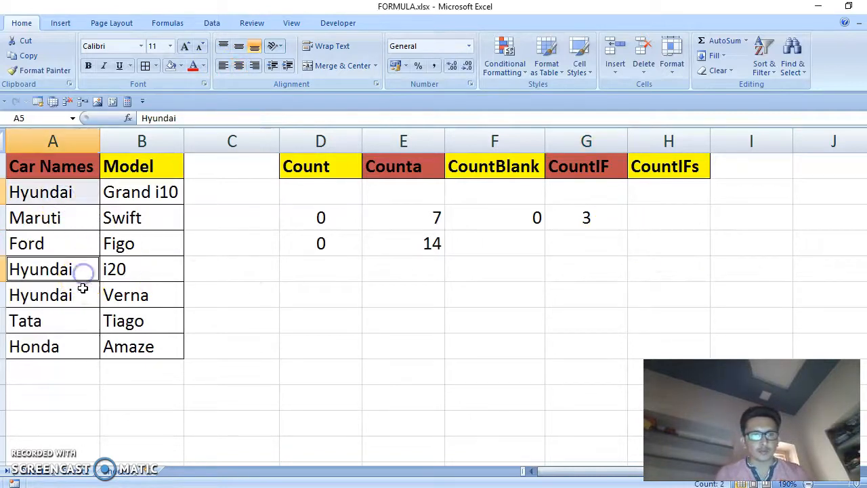
ctrl+click(82, 290)
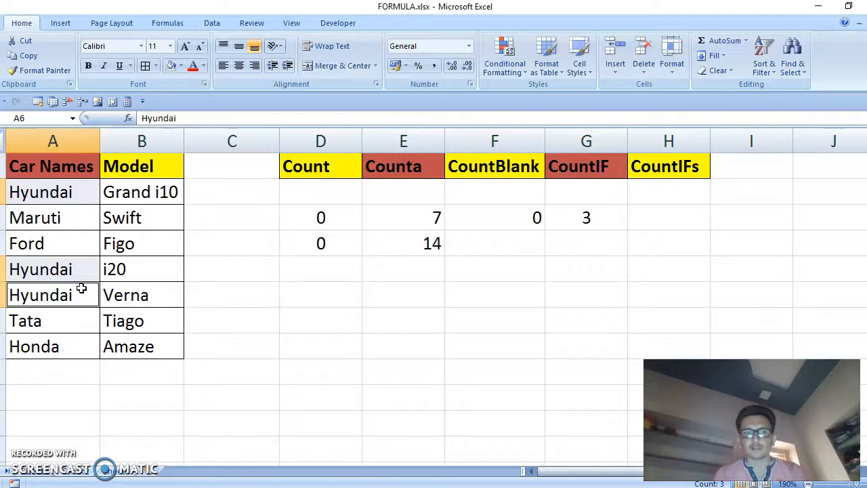
click(69, 274)
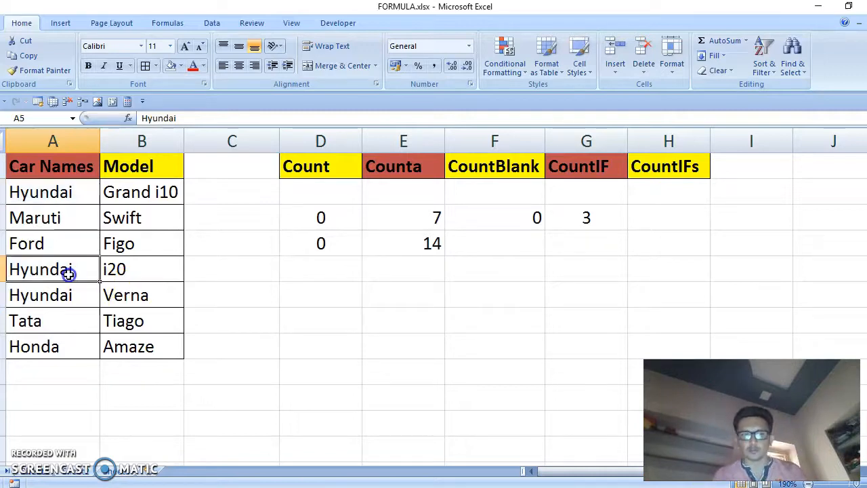
key(Delete)
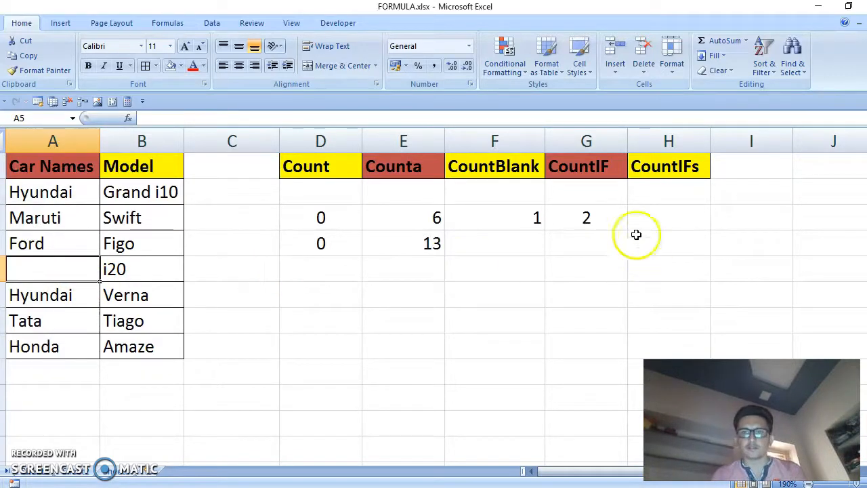
click(599, 223)
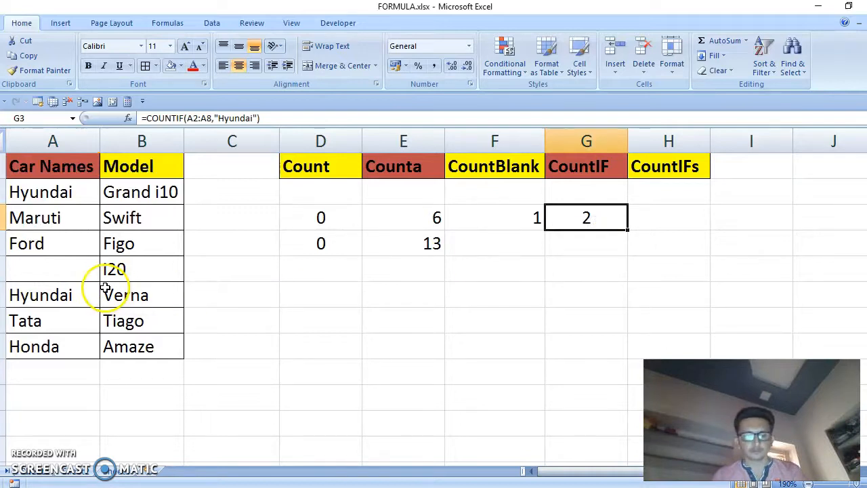
key(ctrl+z)
click(598, 216)
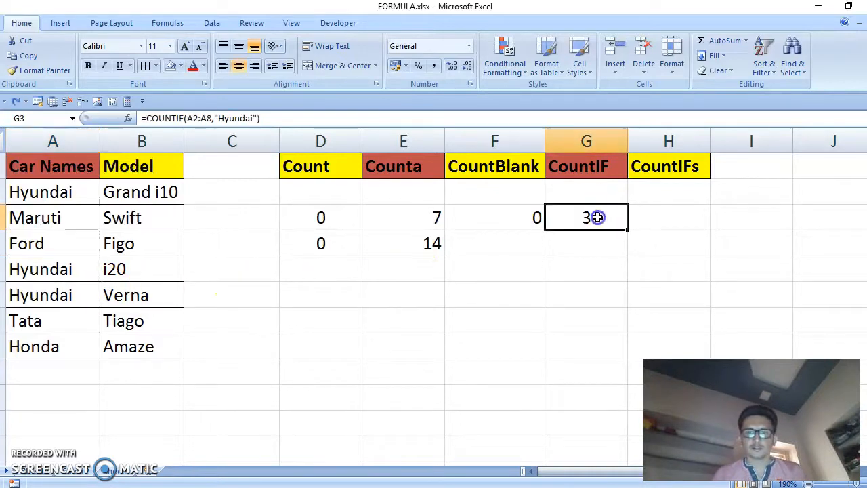
Begin a COUNTIFS formula in cell H3 with range A2:A8 and criterion "hyundai"
click(659, 217)
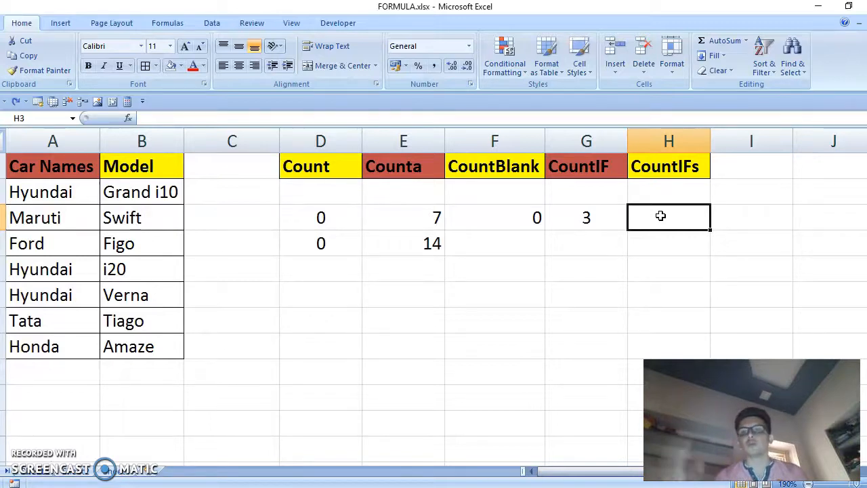
text(=count)
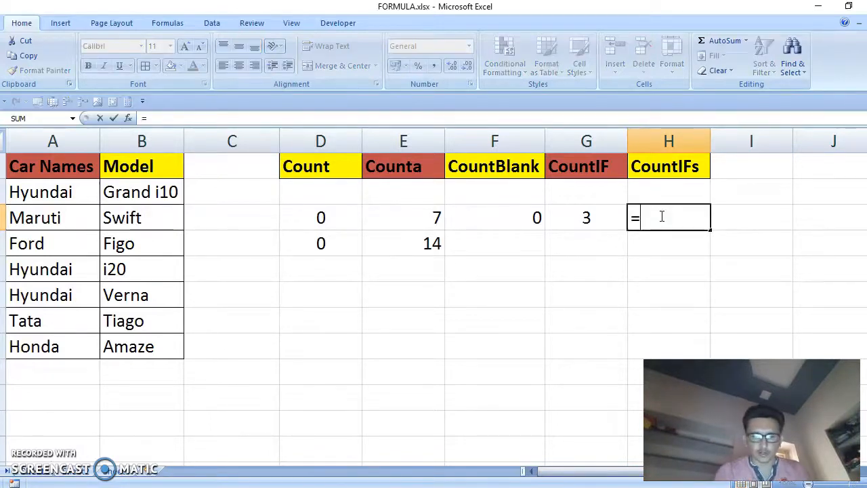
key(Down)
key(Down)
key(Down)
key(Down)
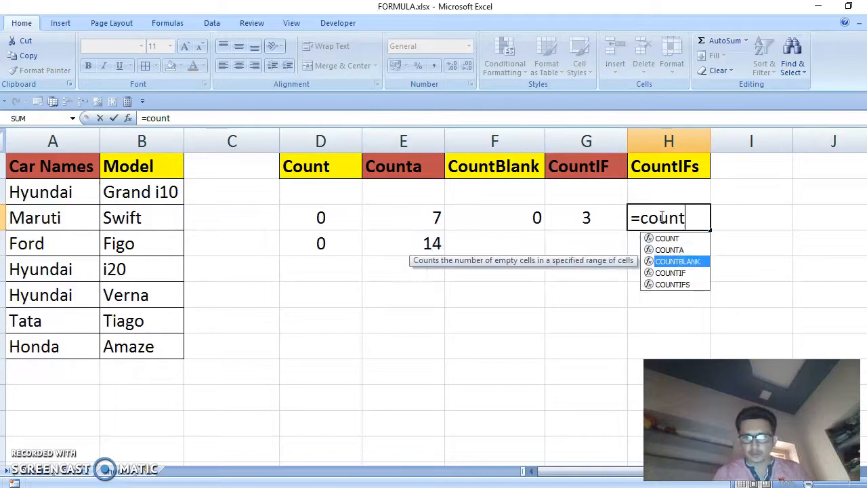
key(Tab)
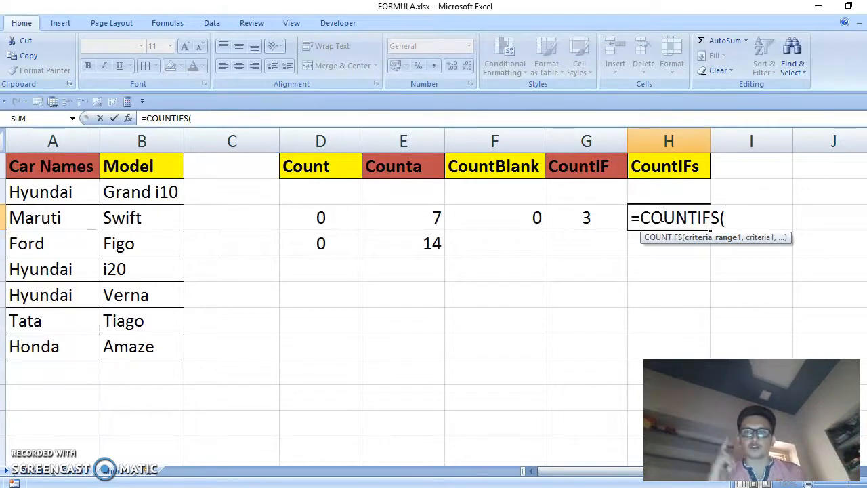
click(44, 193)
drag(44, 192, 64, 342)
text(,)
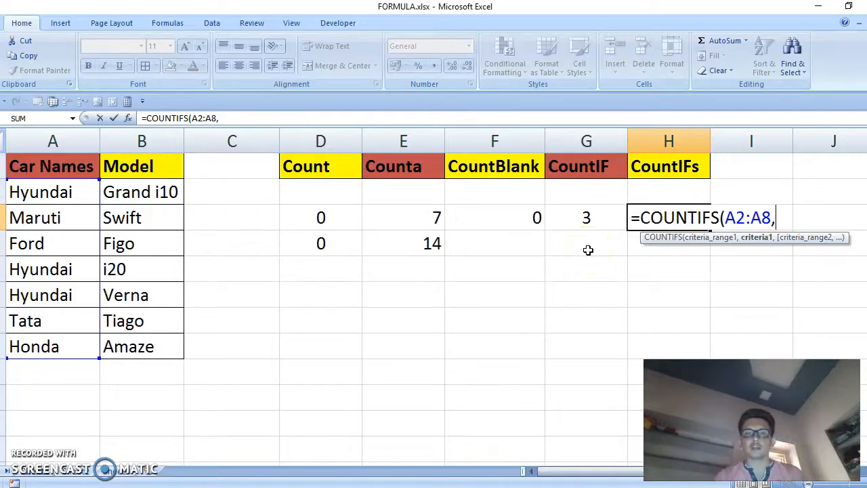
text("hyundai)
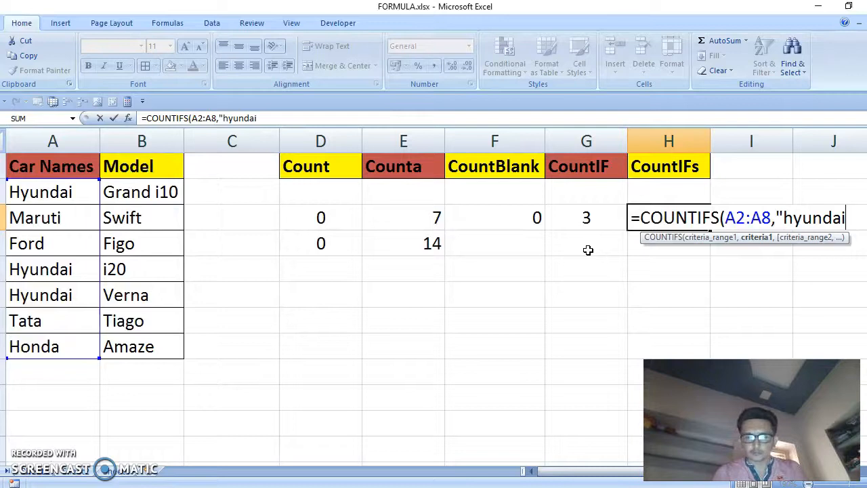
text(")
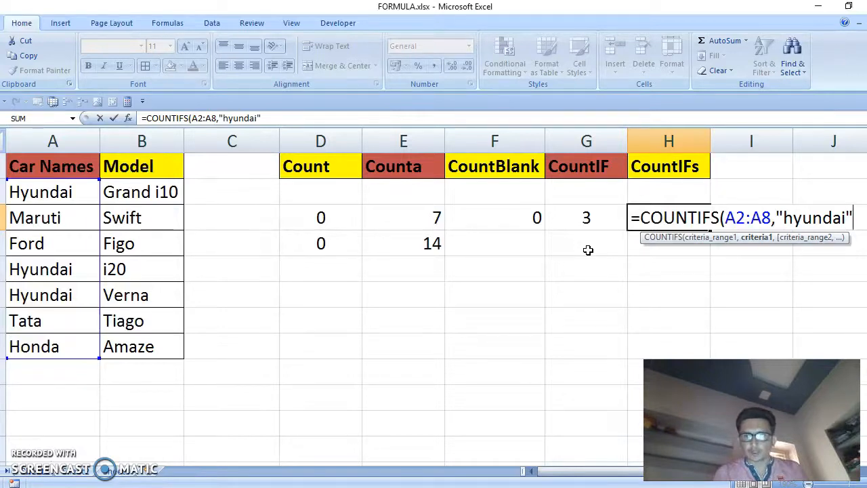
text(,)
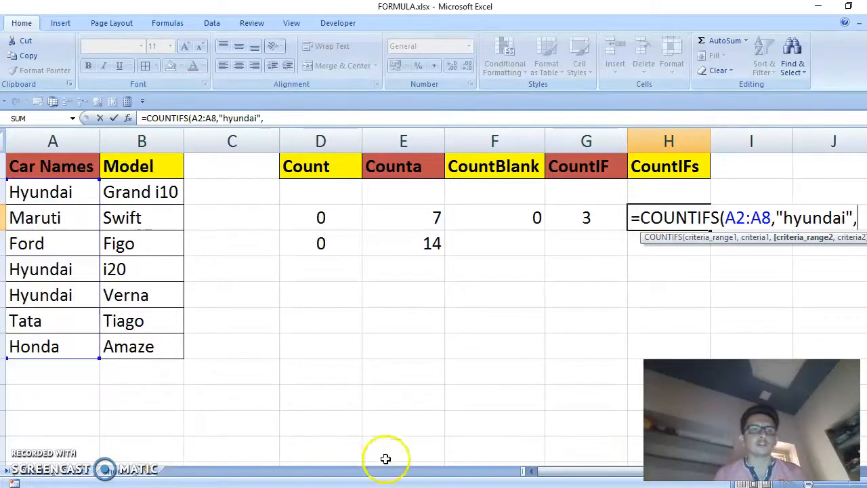
Add the range B2:B8 with criterion "i20" and confirm the COUNTIFS formula
click(147, 201)
drag(146, 201, 147, 345)
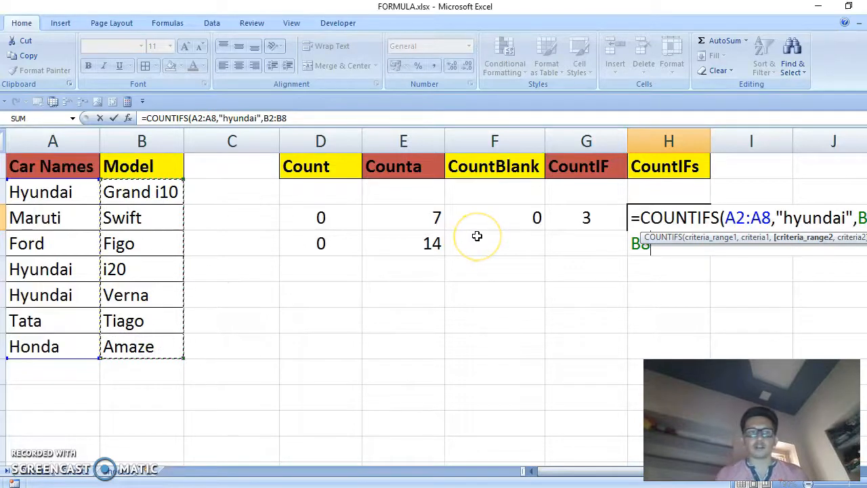
text(,)
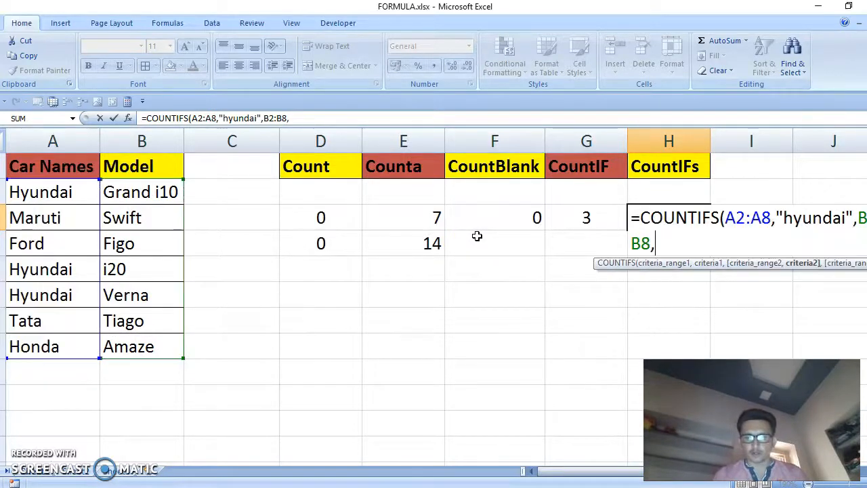
text("i20")
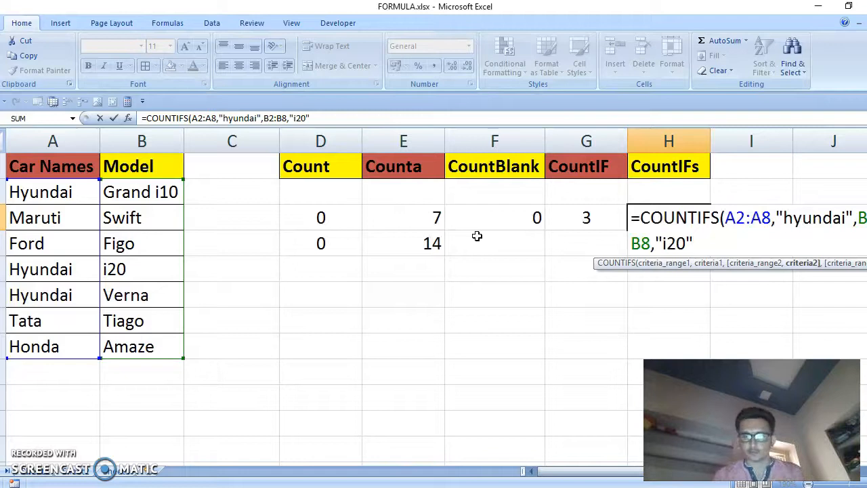
key(Return)
click(637, 240)
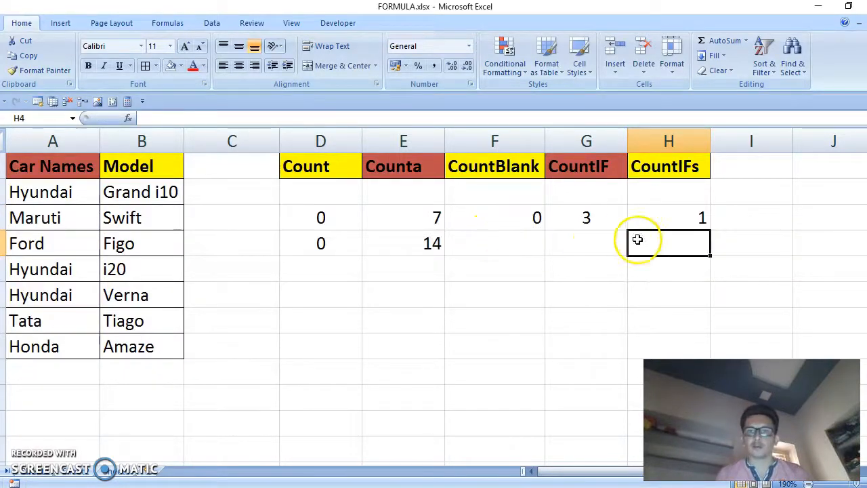
Copy the model i20 from cell B5 into cell B2
click(664, 217)
drag(45, 270, 154, 270)
click(83, 197)
click(135, 270)
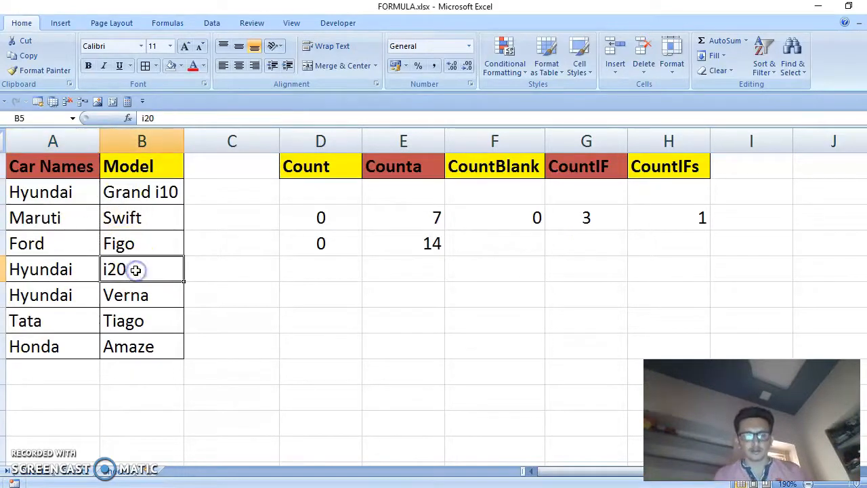
key(ctrl+c)
click(122, 193)
key(ctrl+v)
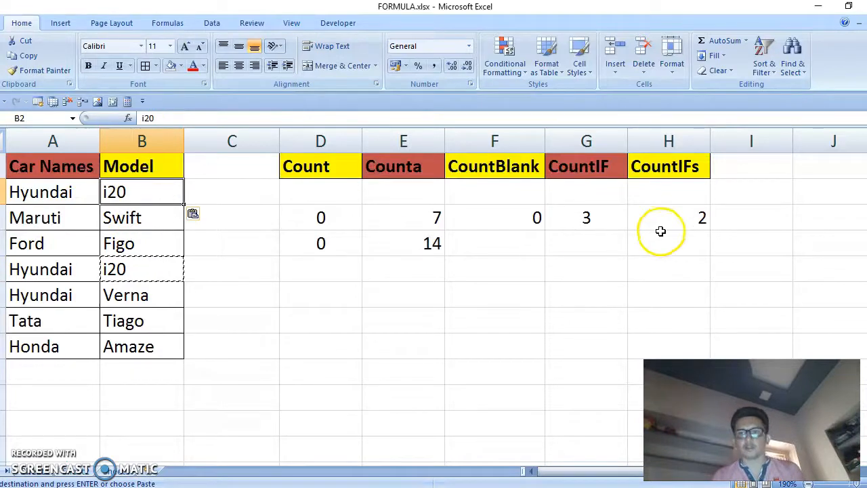
Fill cell H3 with yellow
click(661, 231)
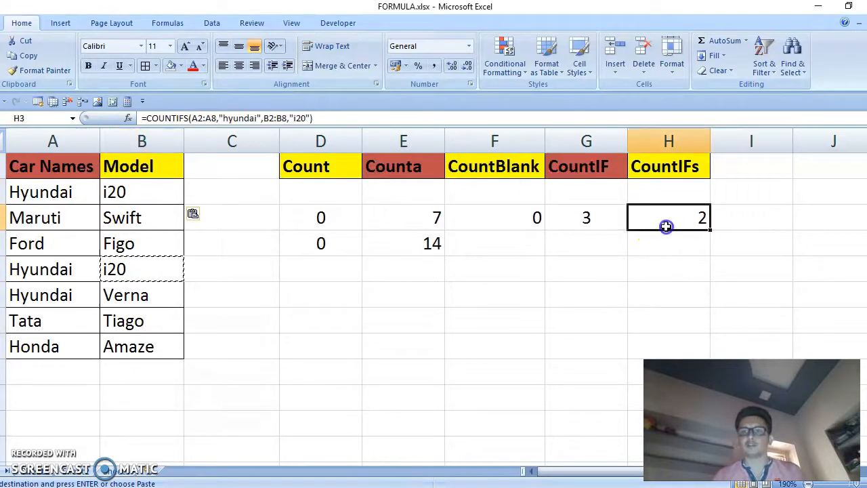
click(180, 67)
click(207, 167)
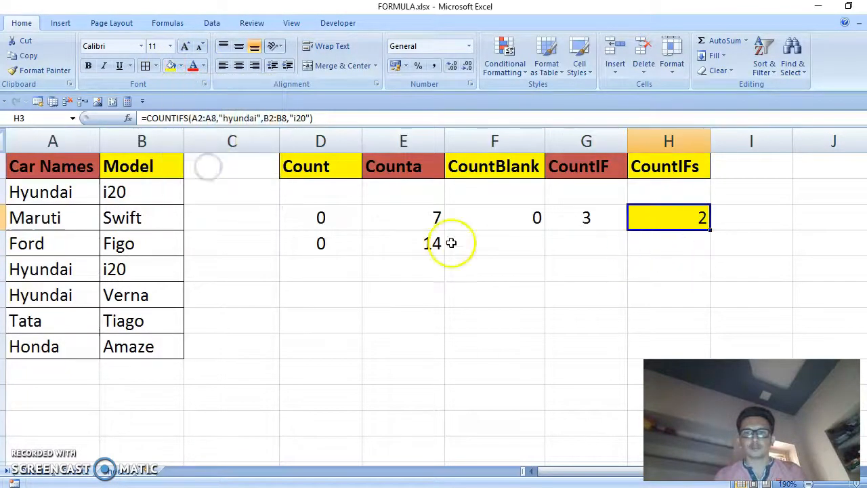
Center-align cell H3 and set the model in cell B3 to i20
click(239, 66)
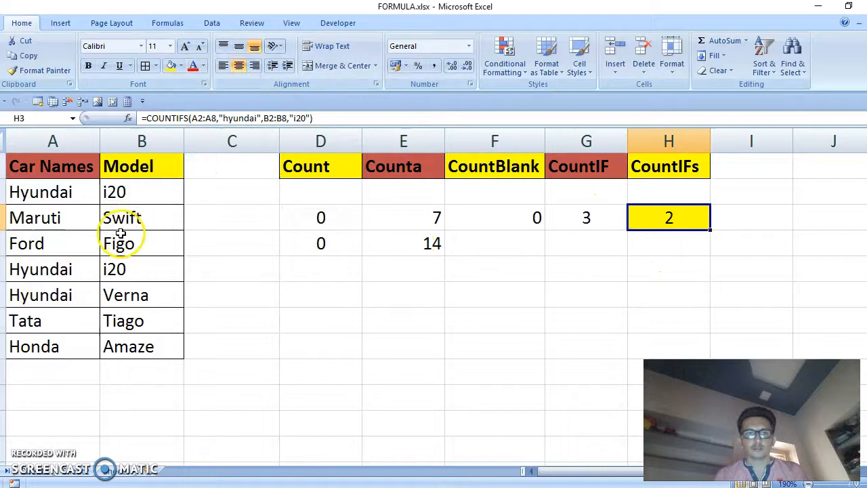
click(112, 224)
text(i20)
click(119, 245)
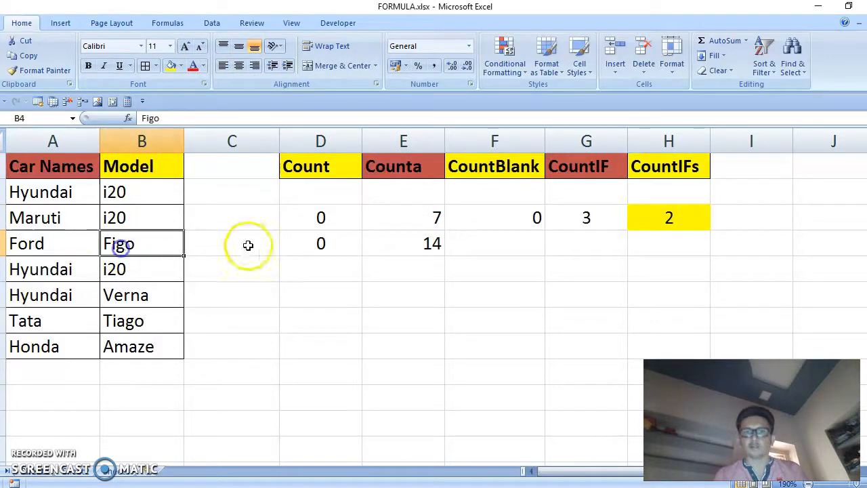
Set the car name in cell A3 to Hyundai and reselect the COUNTIFS cell H3
click(71, 225)
text(Hyundai)
click(75, 227)
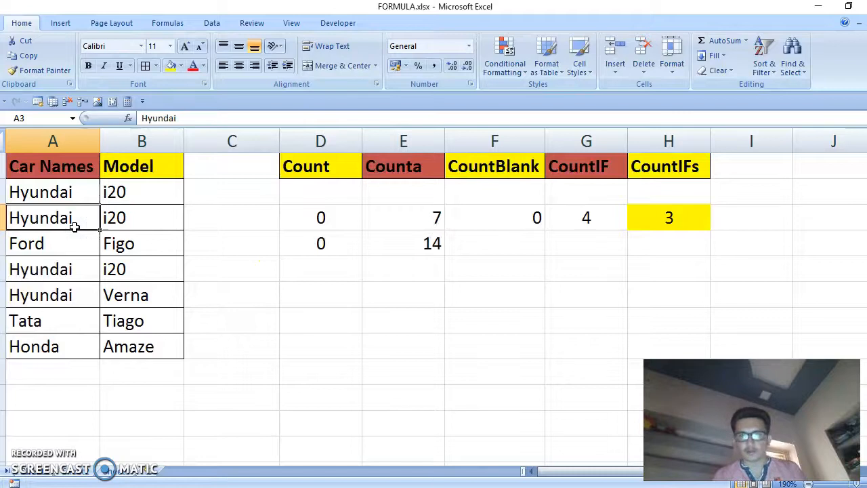
click(662, 216)
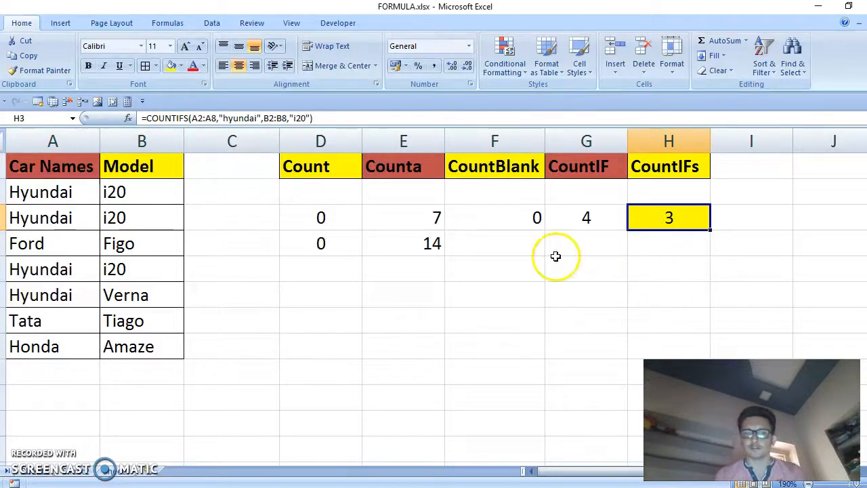
Undo the last three edits and inspect the COUNTIF and COUNTIFS formulas in cells G3 and H3
key(ctrl+z)
key(ctrl+z)
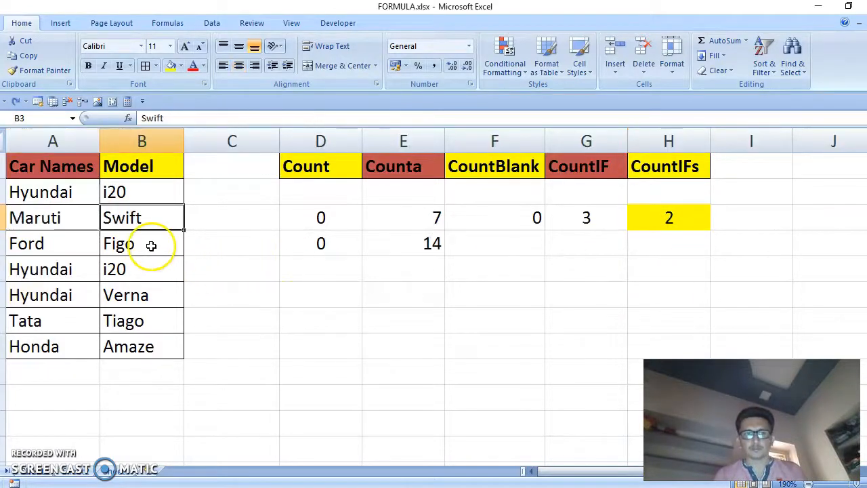
key(ctrl+z)
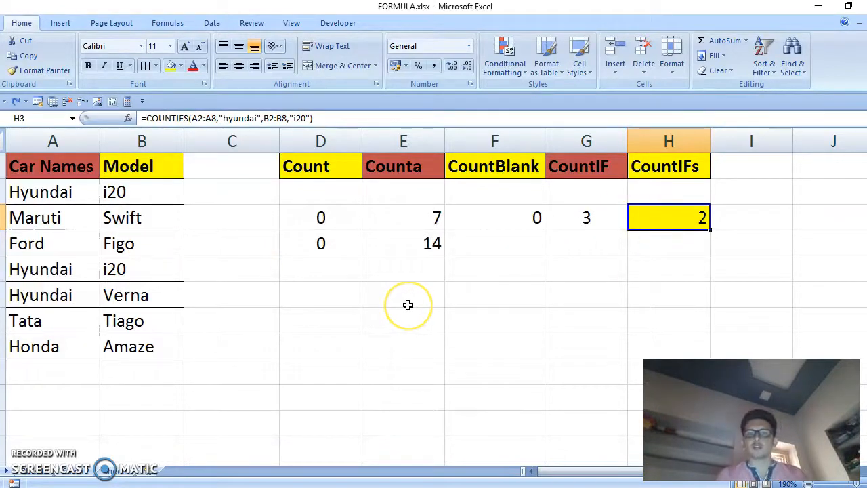
click(611, 215)
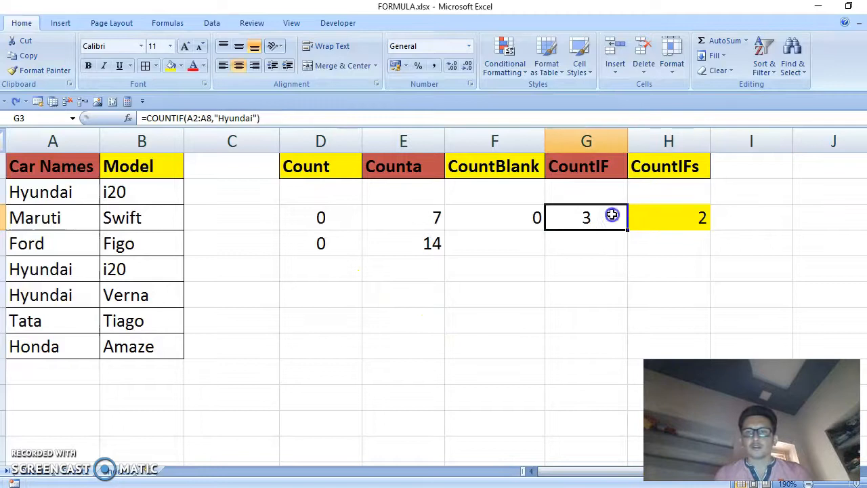
click(668, 216)
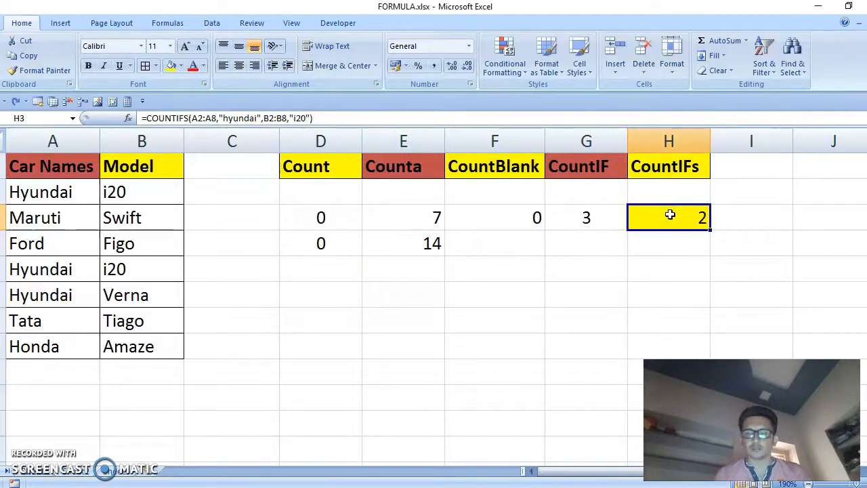